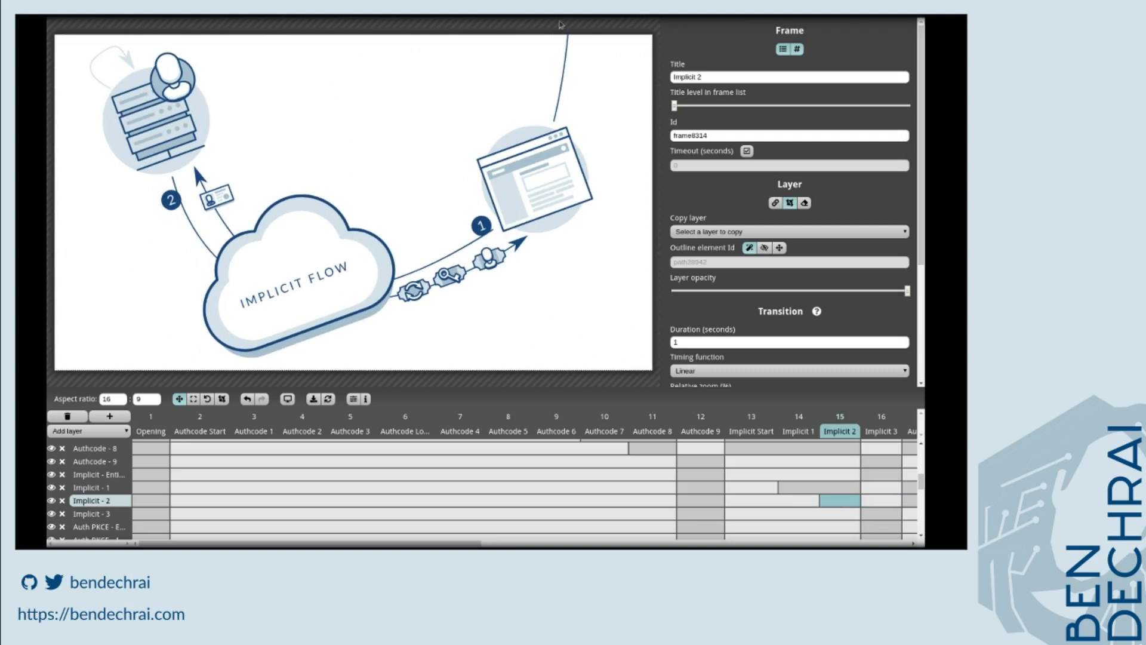
Step through the Implicit Start, Implicit 1, Implicit 2 and Implicit 3 frames to review the Implicit layers' views.
left_click(790, 503)
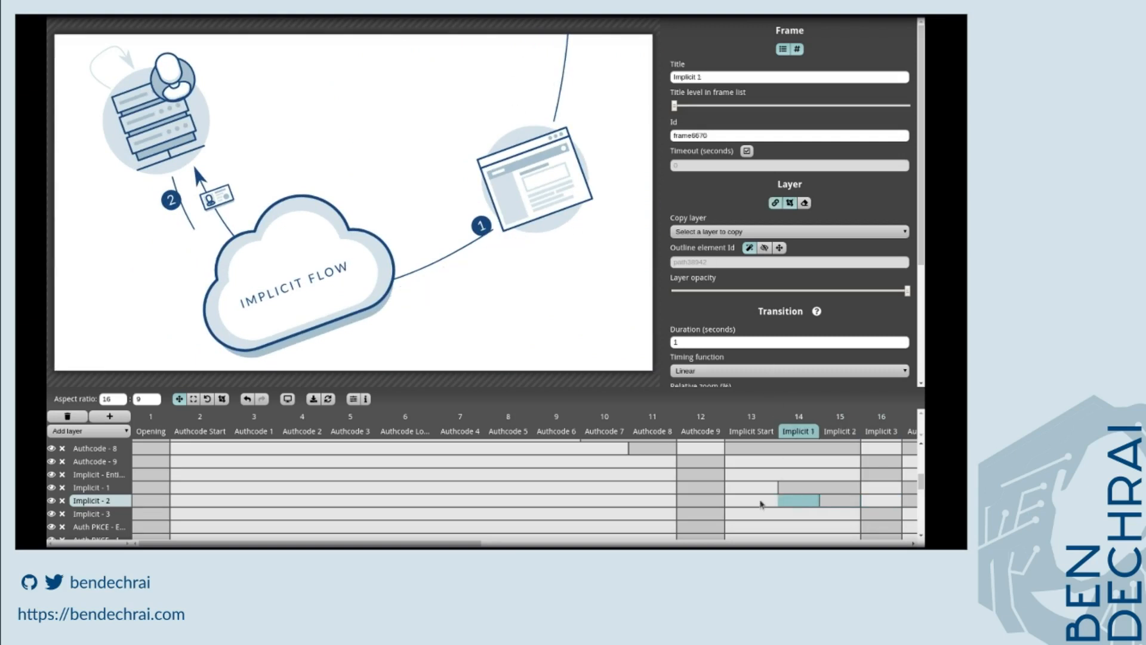
left_click(759, 503)
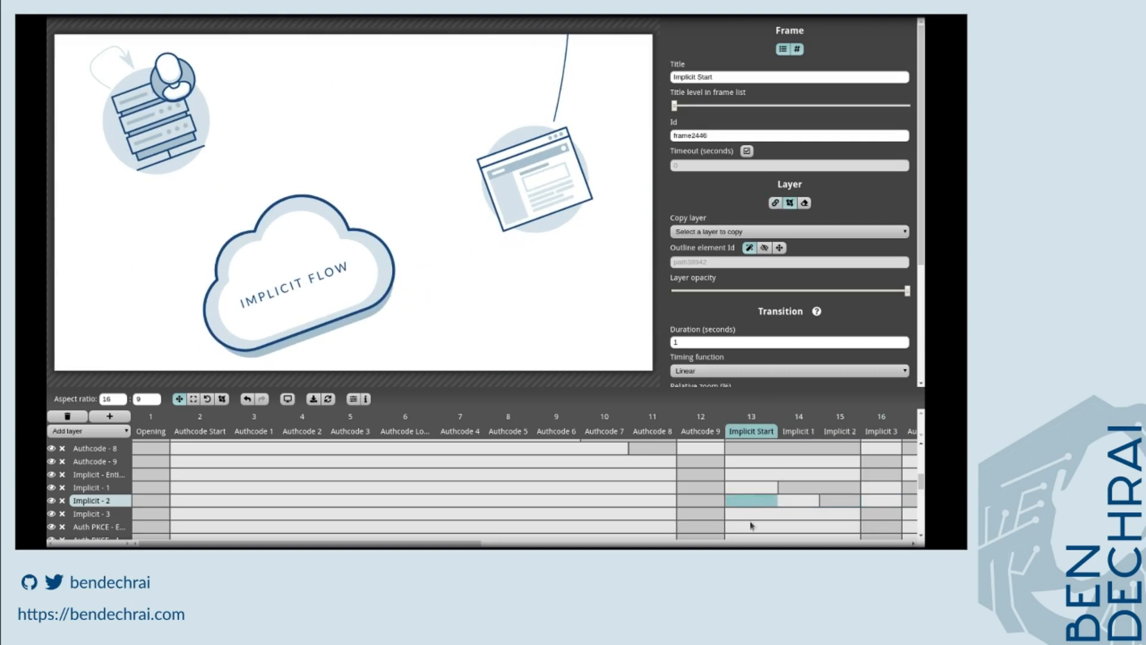
left_click(751, 525)
left_click(751, 514)
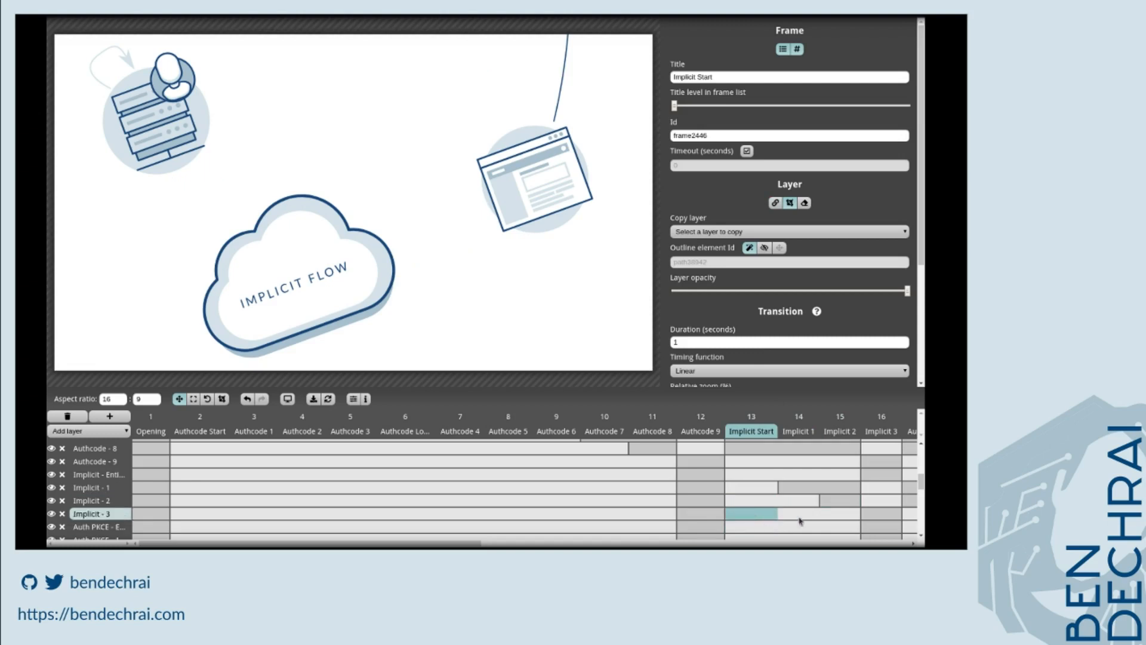
left_click_drag(417, 251, 429, 102)
left_click(882, 515)
left_click(845, 519)
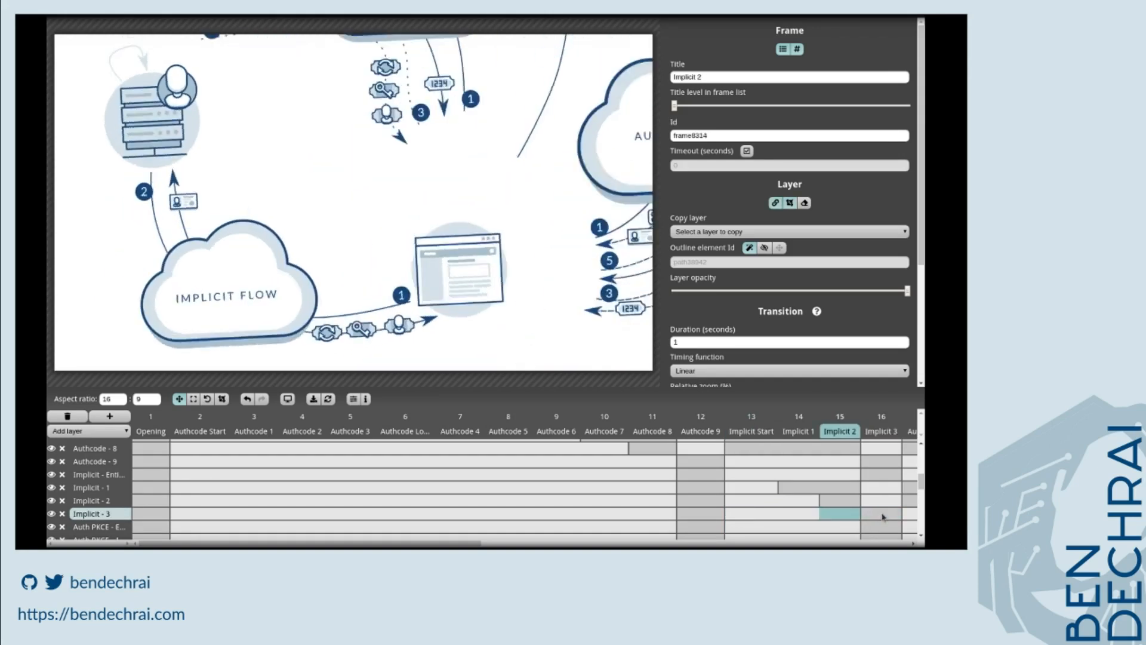
left_click(885, 518)
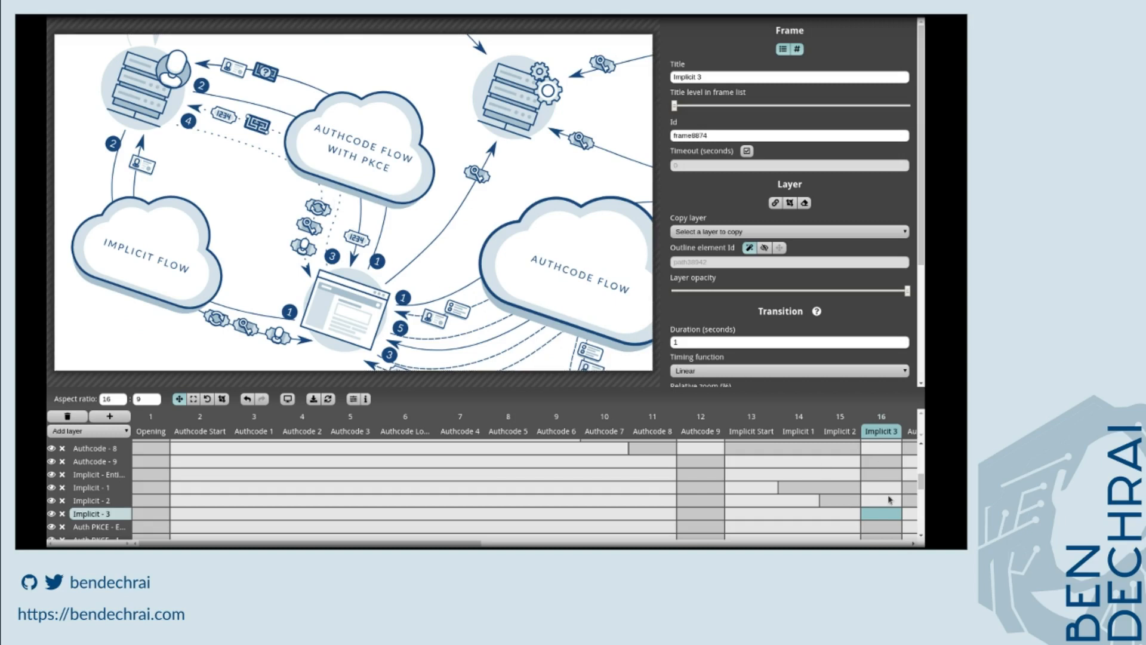
In the Implicit 3 frame, select all Auth PKCE layers and pan their view upward out of the frame.
scroll(890, 500, "down", 3)
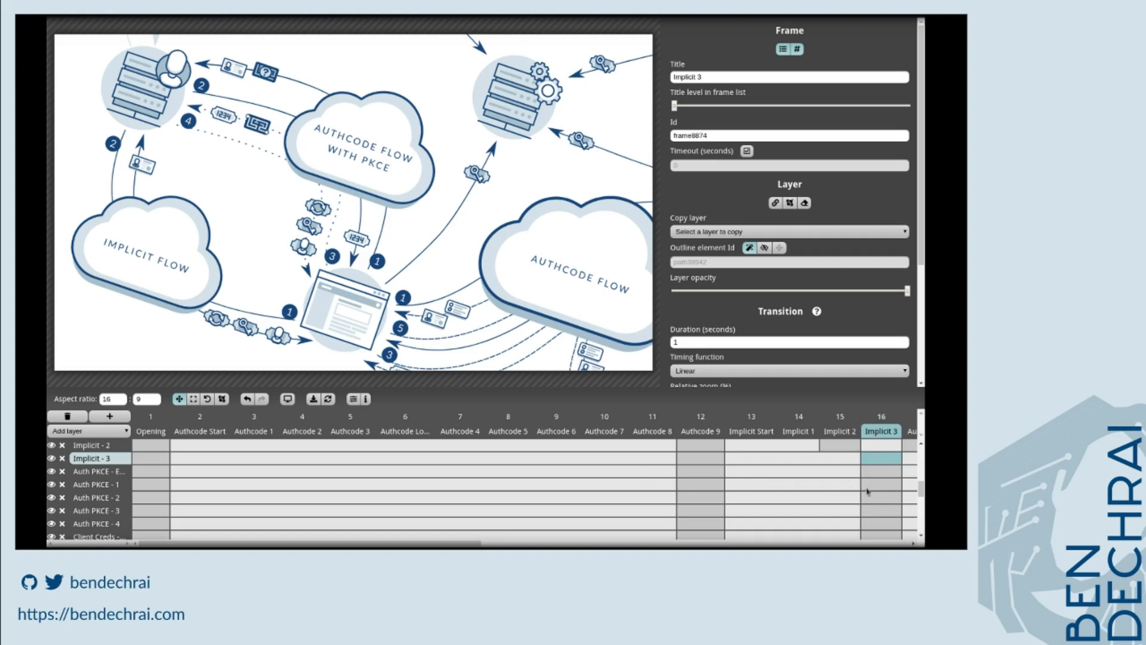
left_click(869, 477)
left_click(881, 484, "shift")
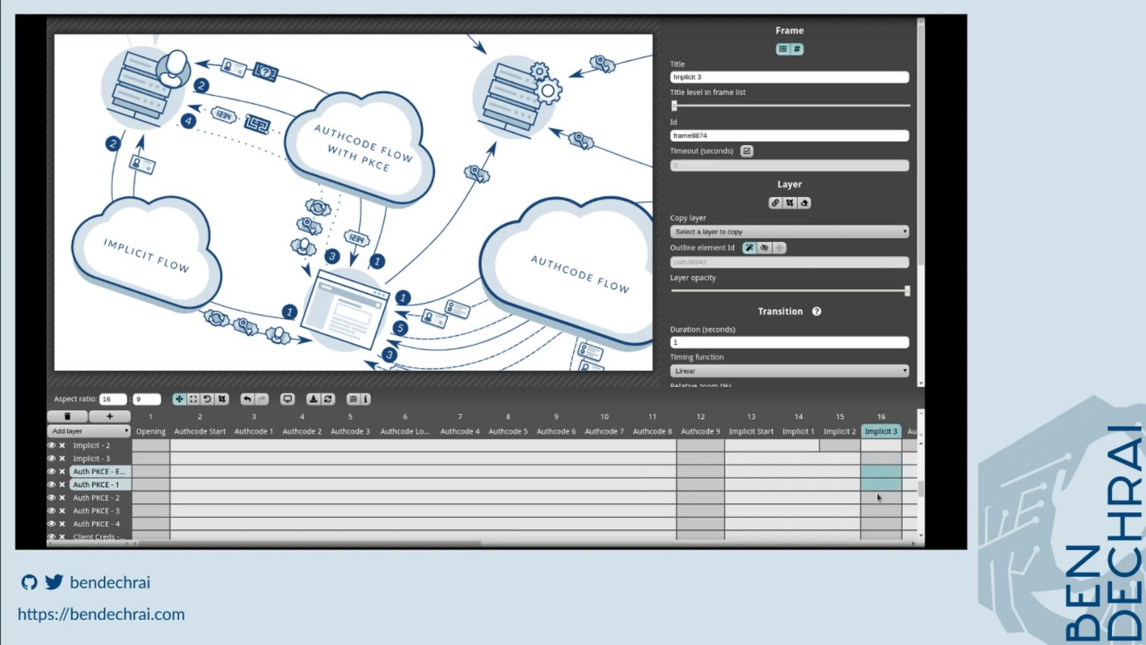
left_click(877, 497, "shift")
left_click(876, 511, "shift")
left_click(874, 524, "shift")
left_click(871, 535, "shift")
left_click(870, 537, "ctrl")
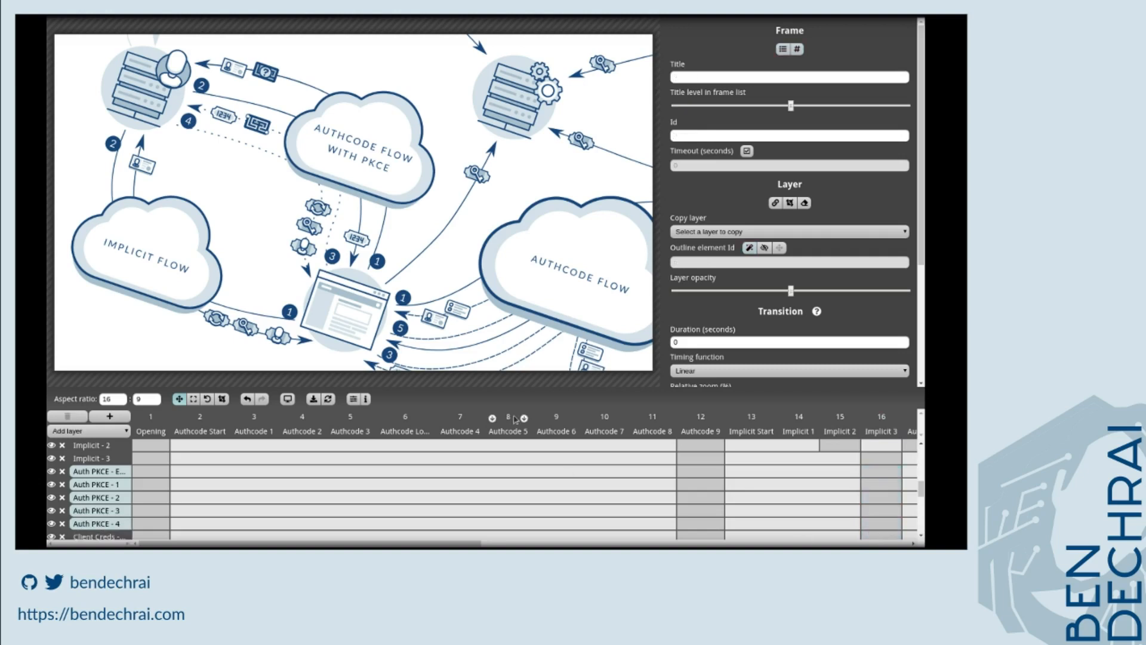
left_click_drag(329, 231, 417, 3)
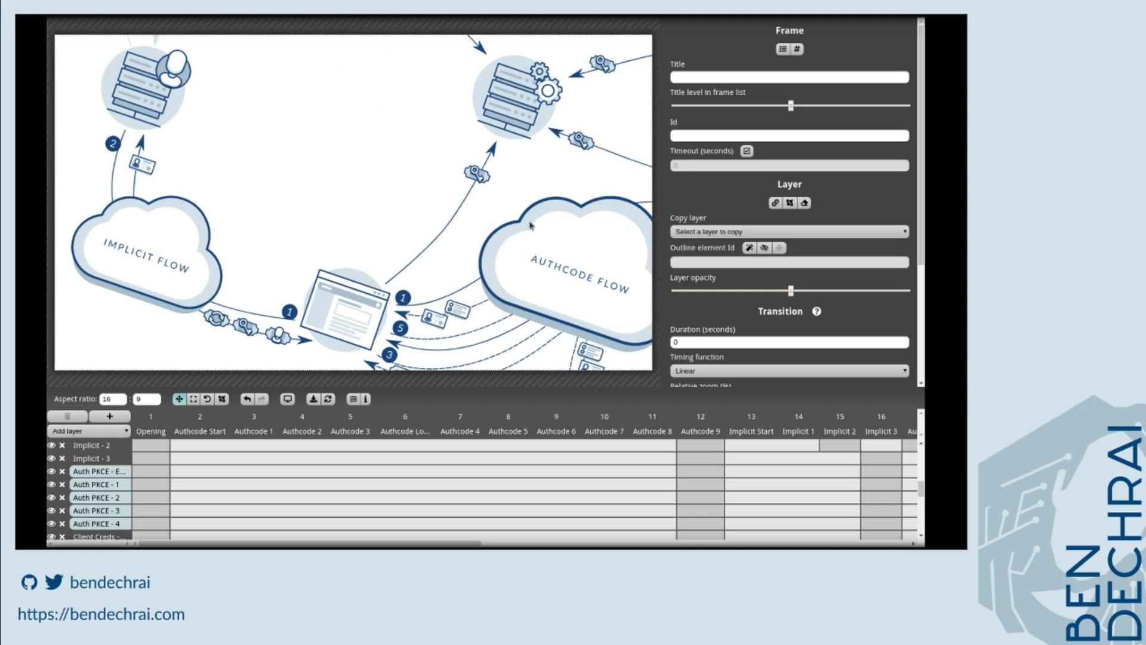
Clip the Authcode - Entry layer in the Implicit 3 frame to hide everything right of the browser icon.
scroll(887, 499, "up", 1)
scroll(887, 496, "up", 4)
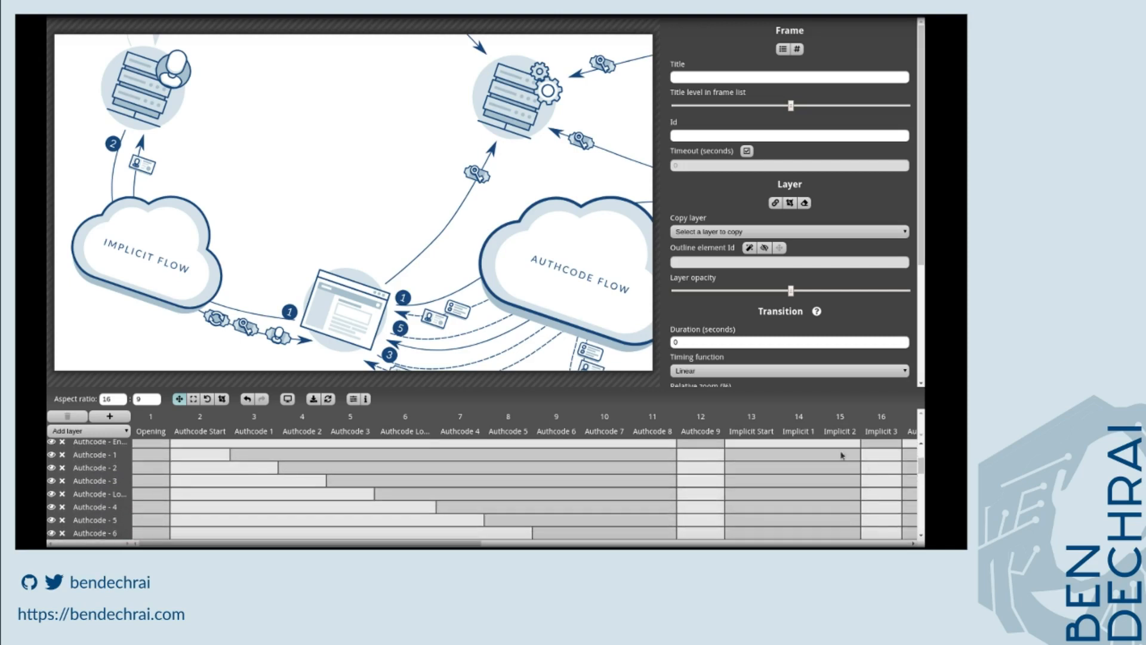
left_click_drag(878, 456, 866, 523)
left_click_drag(880, 453, 873, 505)
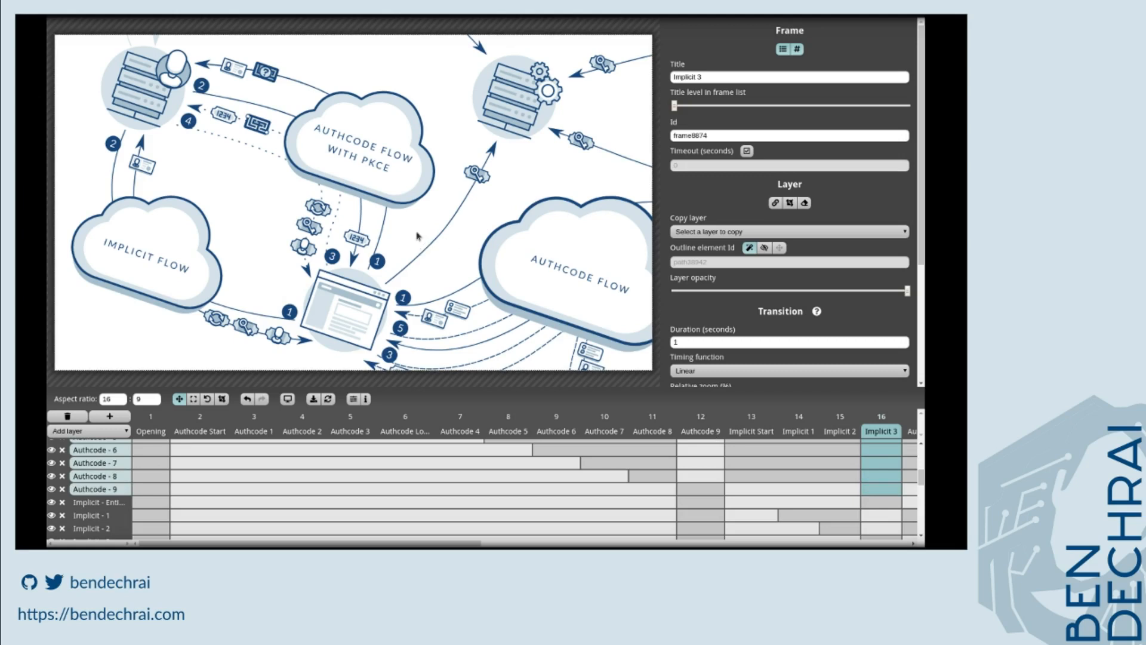
scroll(878, 477, "up", 5)
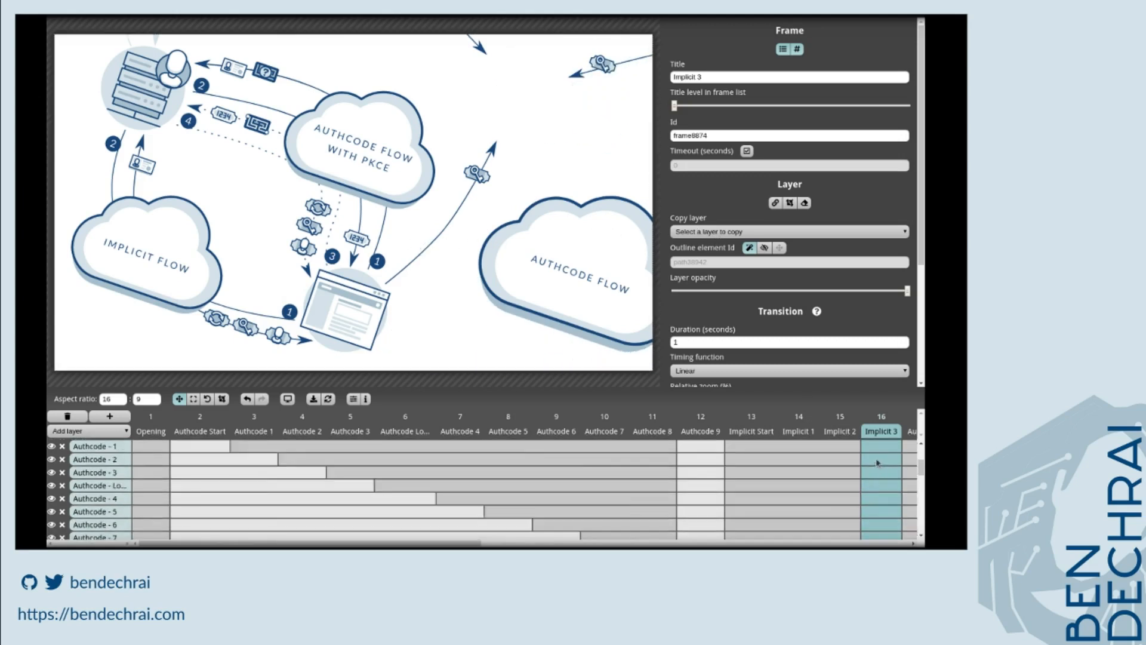
left_click(878, 501)
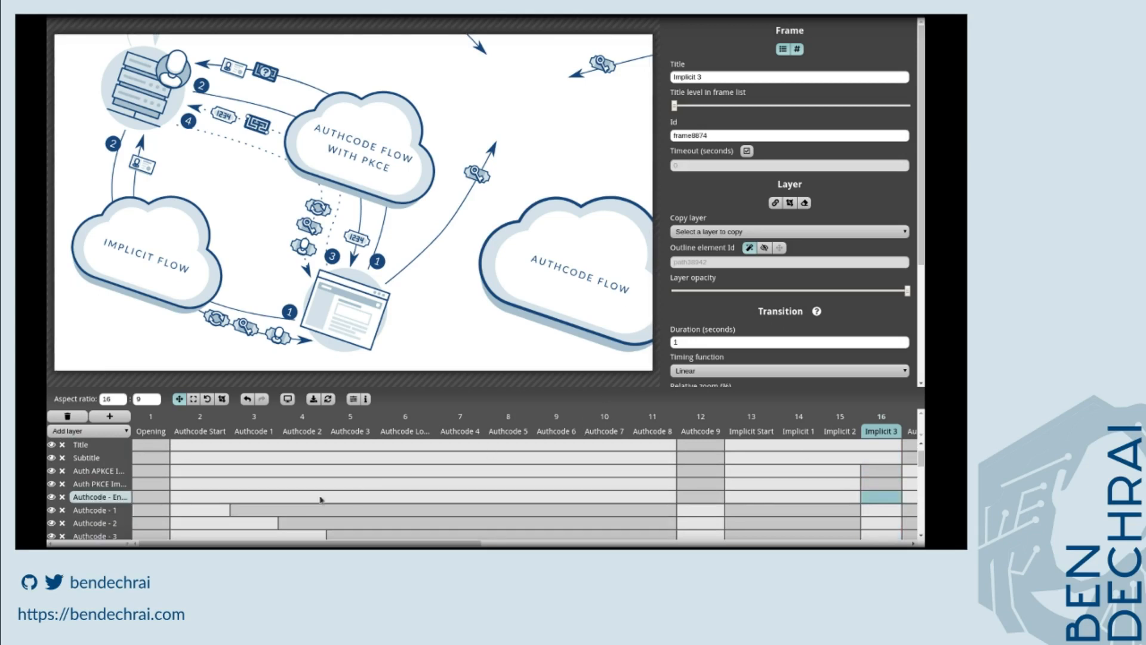
left_click(221, 400)
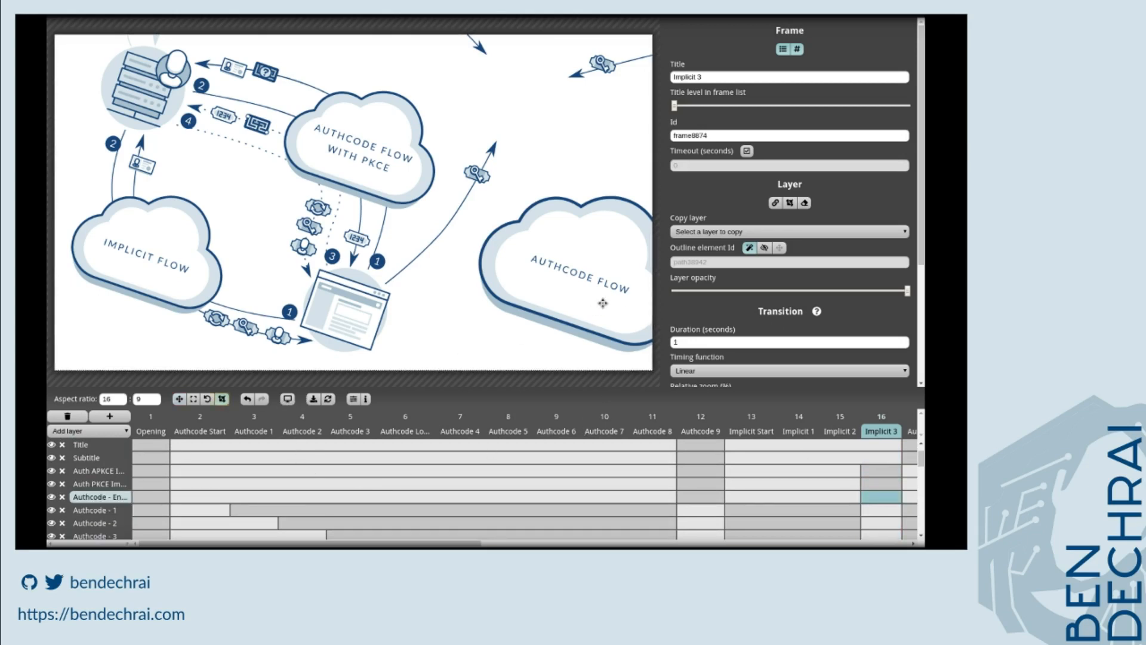
left_click_drag(649, 282, 466, 303)
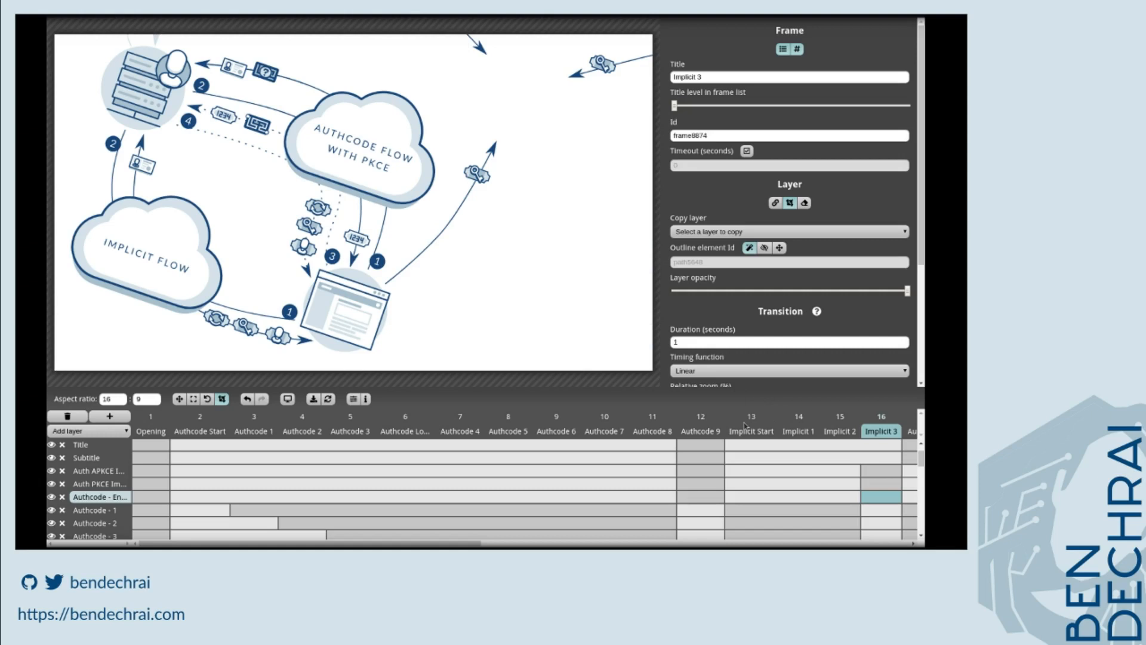
key("ctrl+z")
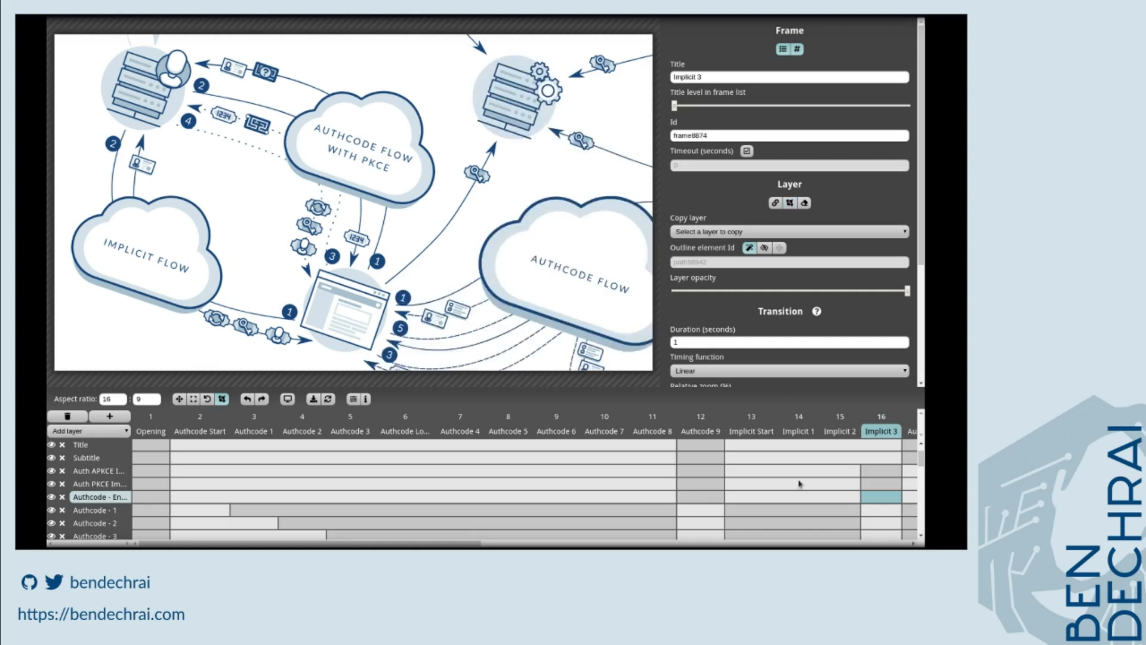
left_click_drag(629, 248, 470, 261)
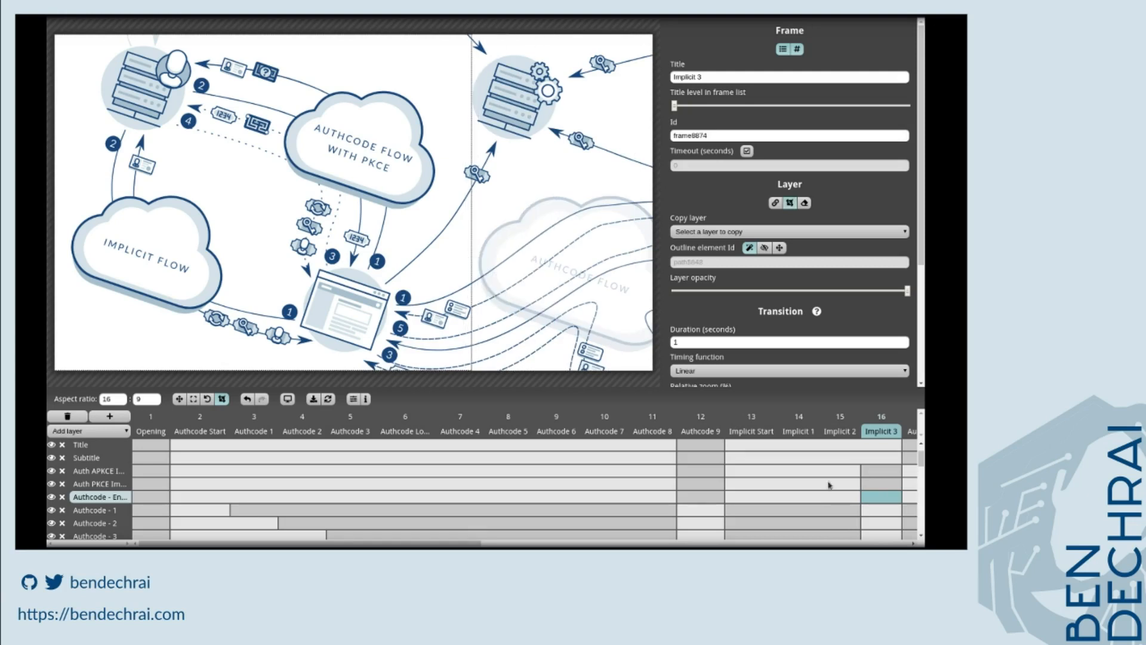
Select the Authcode 1 to 8 layers in the Implicit 3 frame and pan their view right out of the frame.
left_click(882, 511)
left_click(878, 523, "ctrl")
scroll(877, 508, "down", 3)
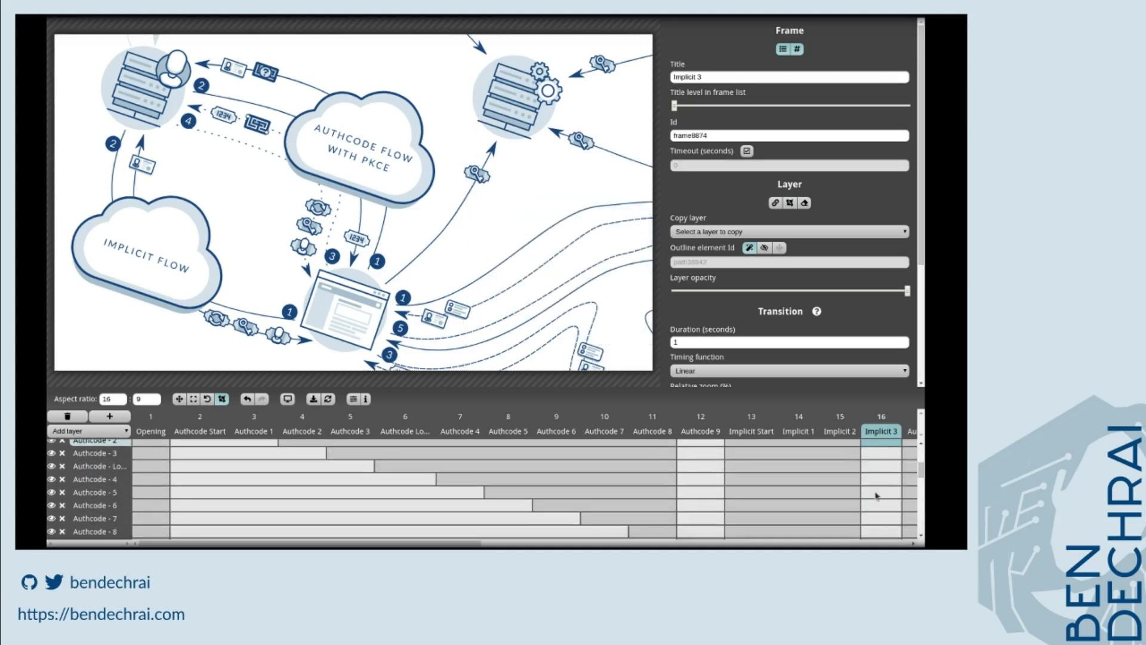
left_click(881, 454, "ctrl")
left_click(880, 466, "ctrl")
left_click(880, 479, "ctrl")
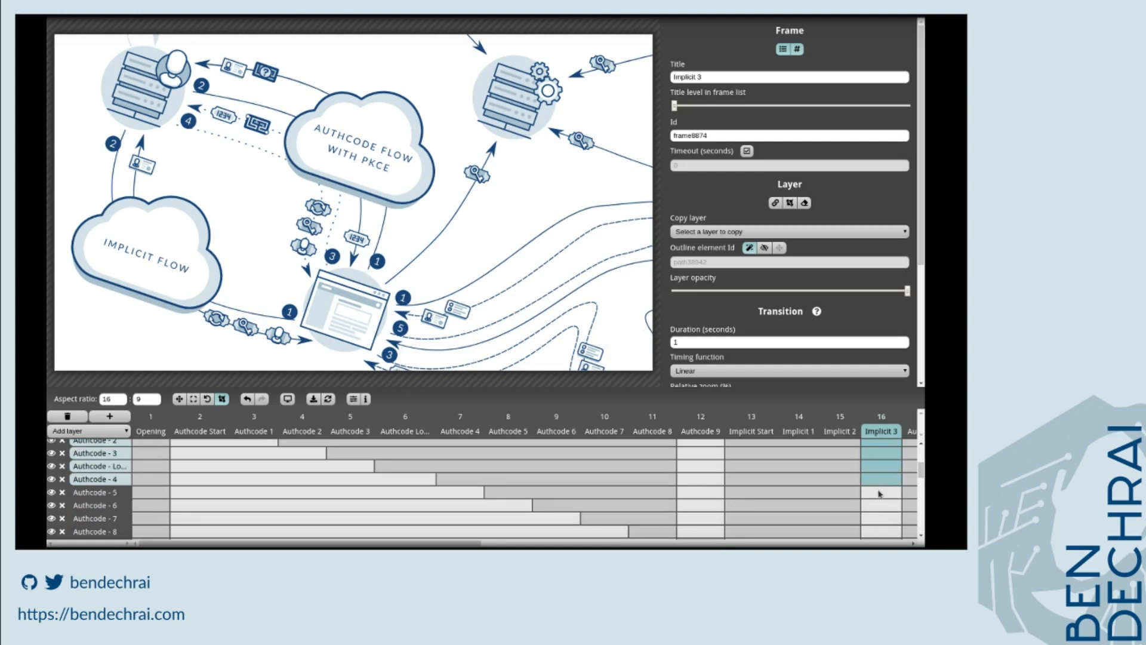
left_click(879, 493, "ctrl")
left_click(878, 507, "ctrl")
left_click(874, 521, "ctrl")
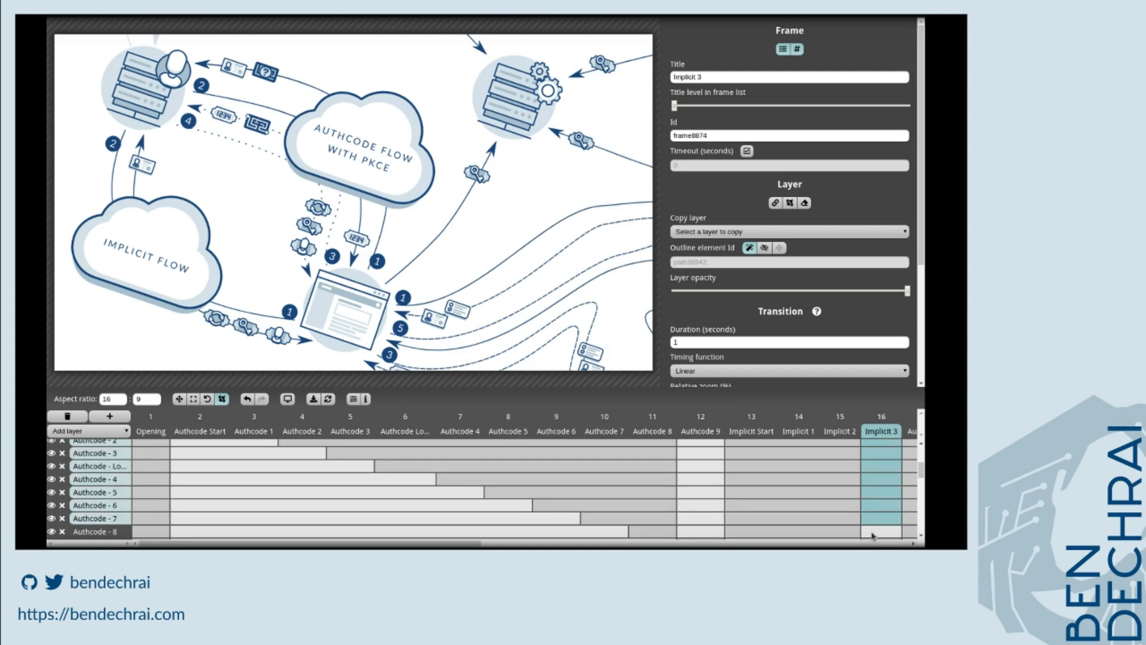
left_click(872, 534, "ctrl")
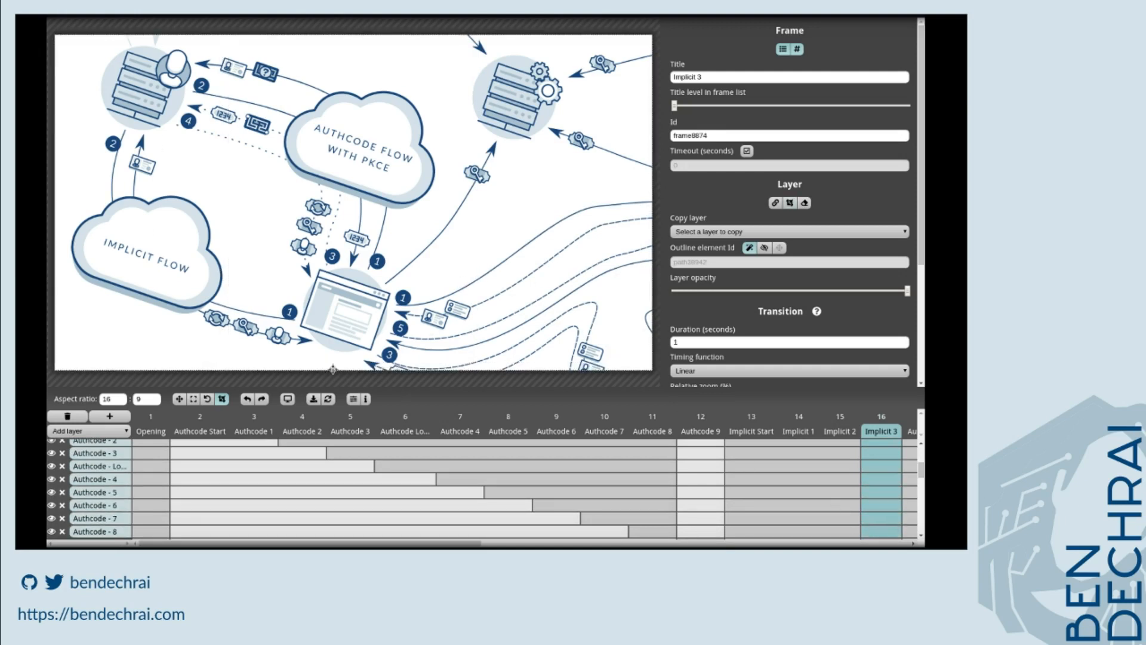
left_click(179, 400)
left_click_drag(263, 277, 584, 295)
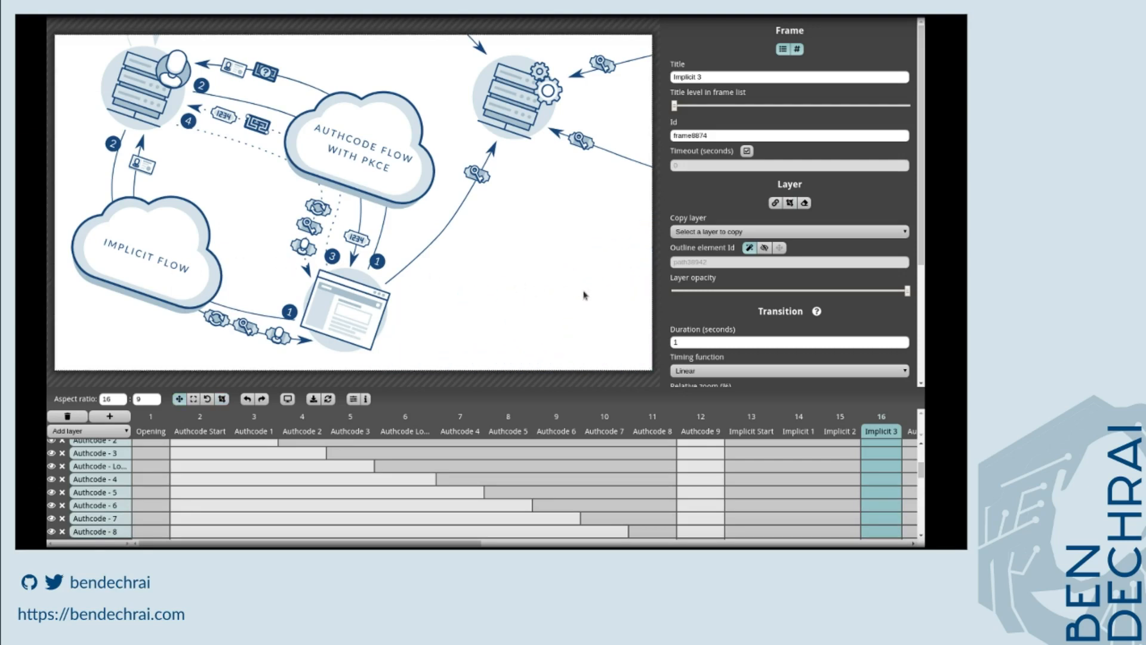
Try clipping the Authcode - 9 layer in the Implicit 3 frame, then undo the clip.
scroll(893, 530, "down", 2)
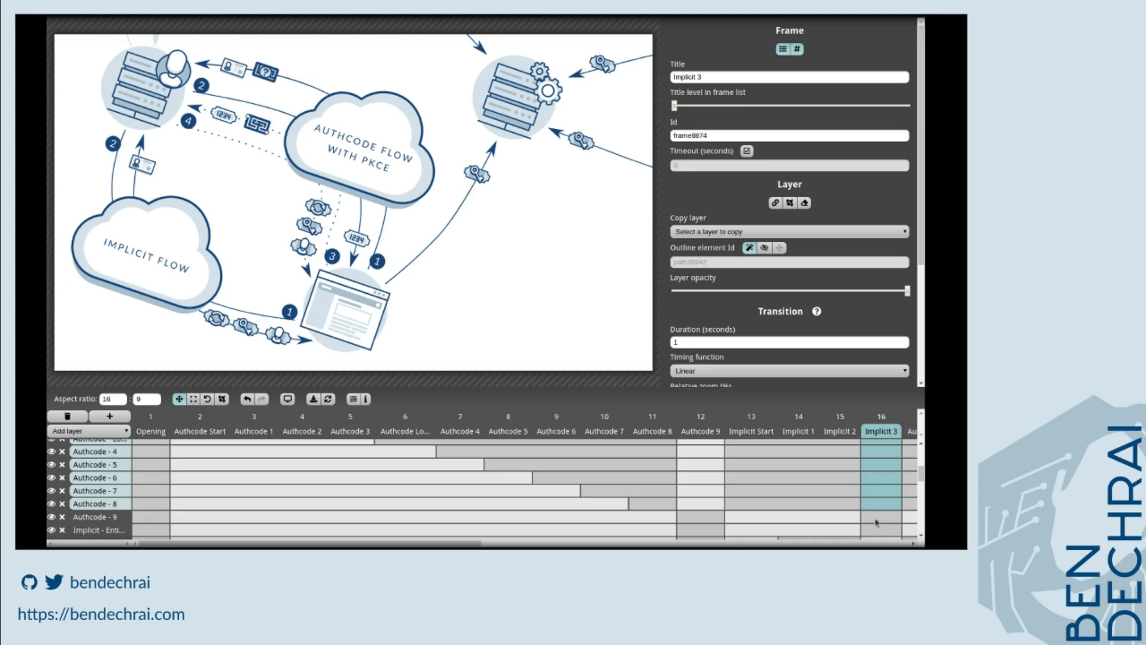
left_click(877, 523)
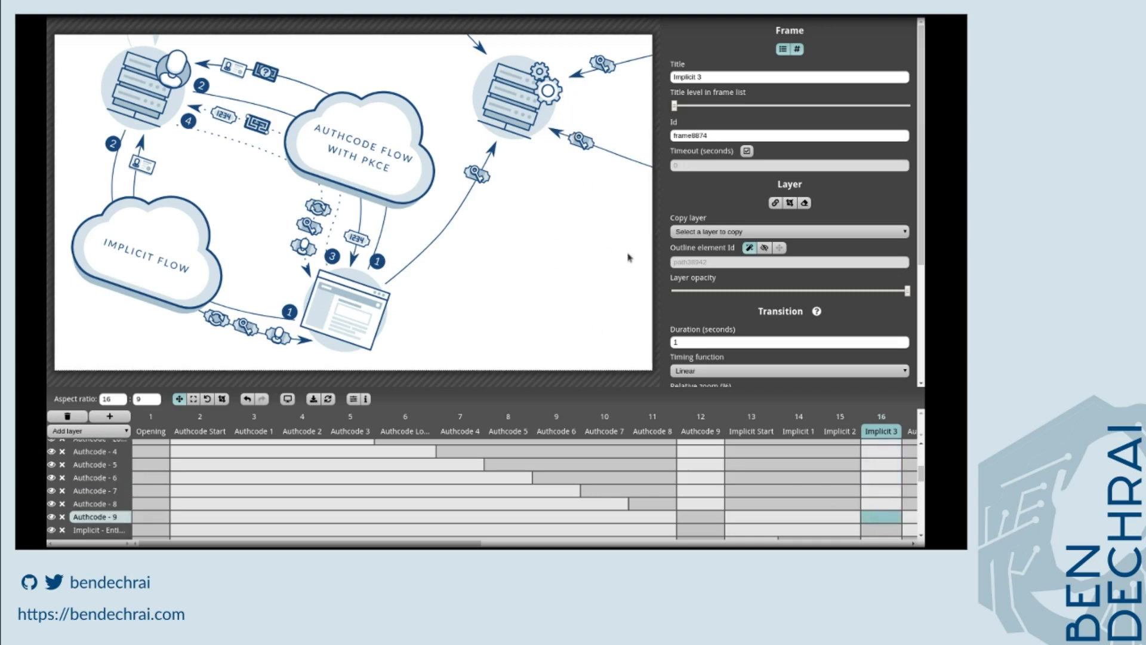
left_click(224, 399)
left_click_drag(650, 283, 541, 265)
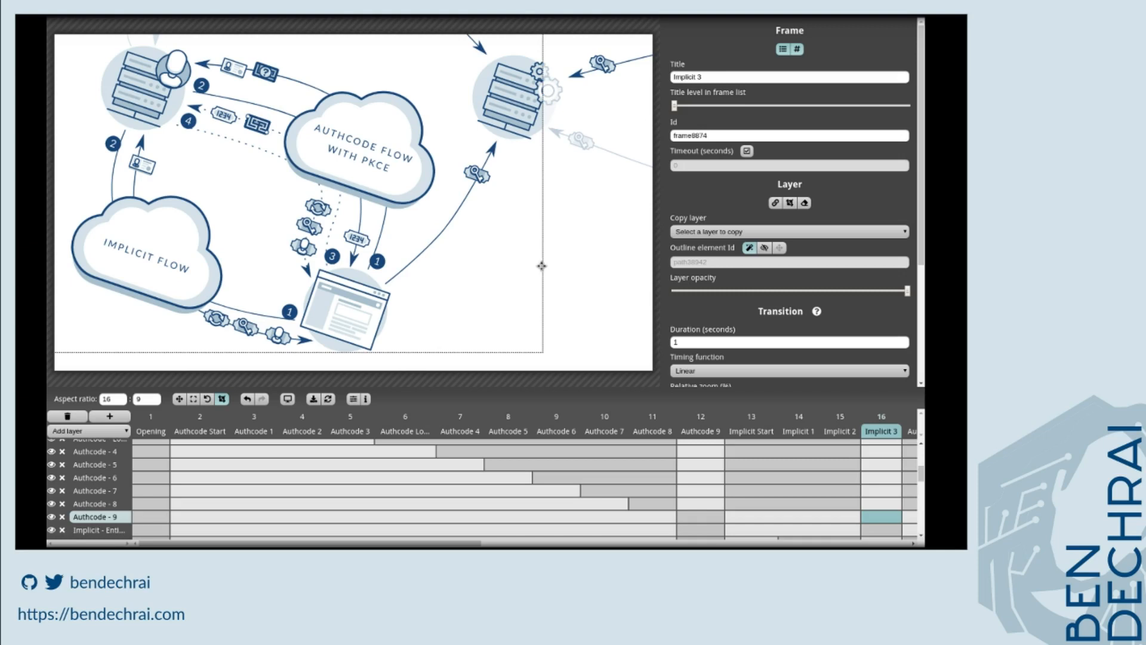
key("ctrl+z")
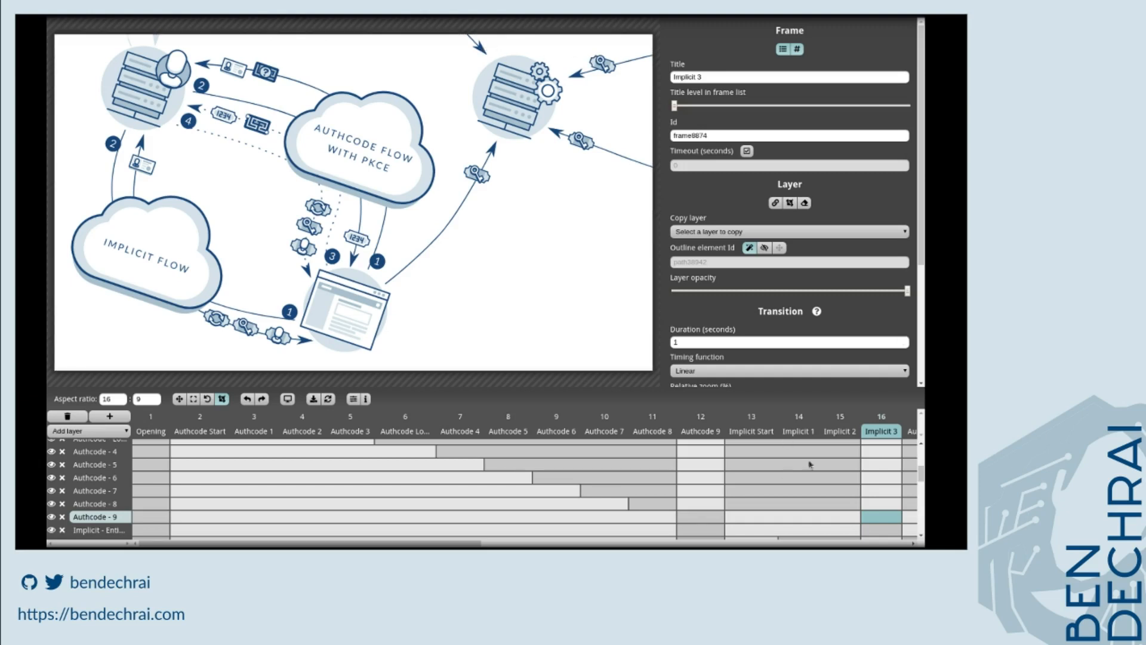
Browse the Client Creds and Device layers' cells in the Implicit 3 frame.
scroll(871, 498, "down", 5)
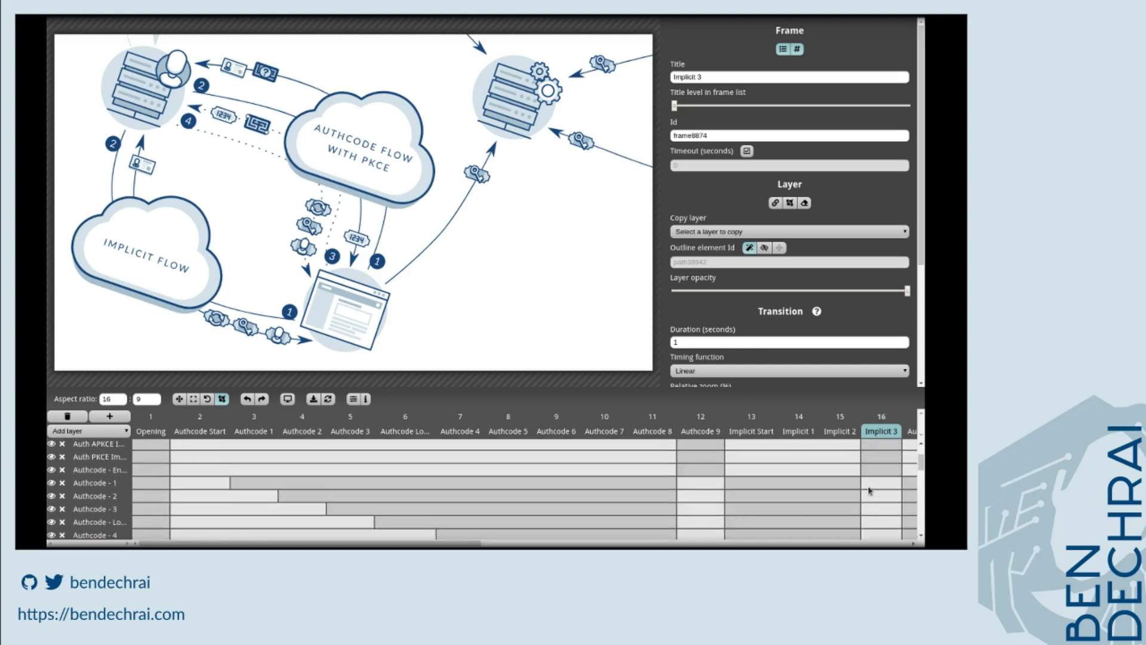
scroll(872, 485, "down", 3)
scroll(878, 479, "up", 3)
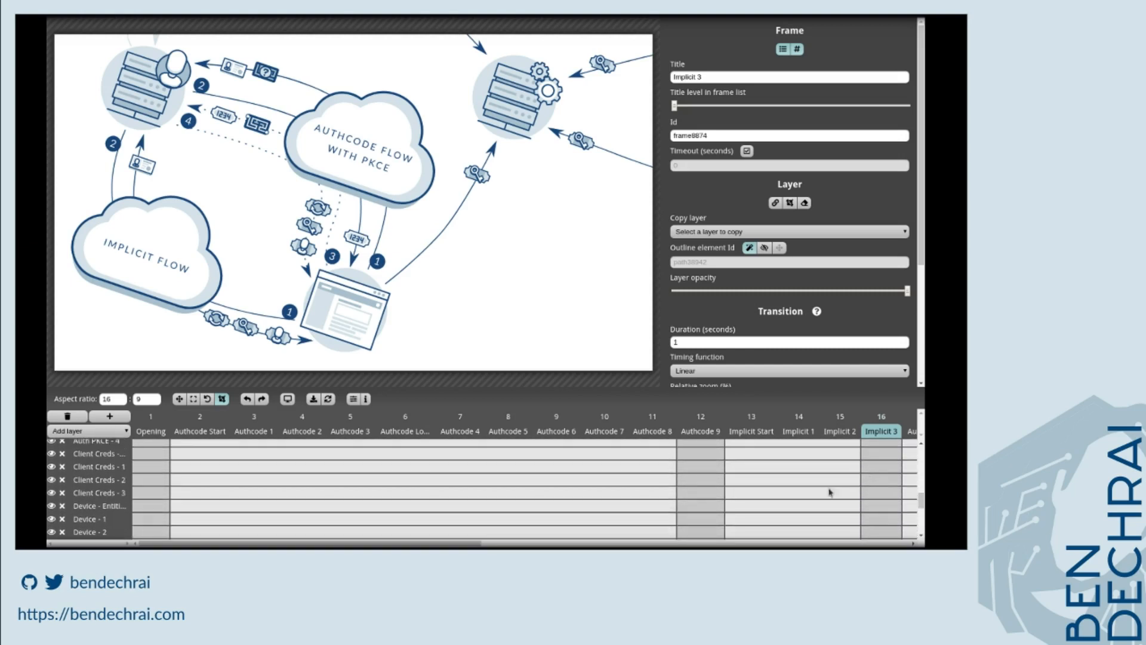
left_click(898, 495)
left_click(179, 398)
scroll(895, 516, "down", 3)
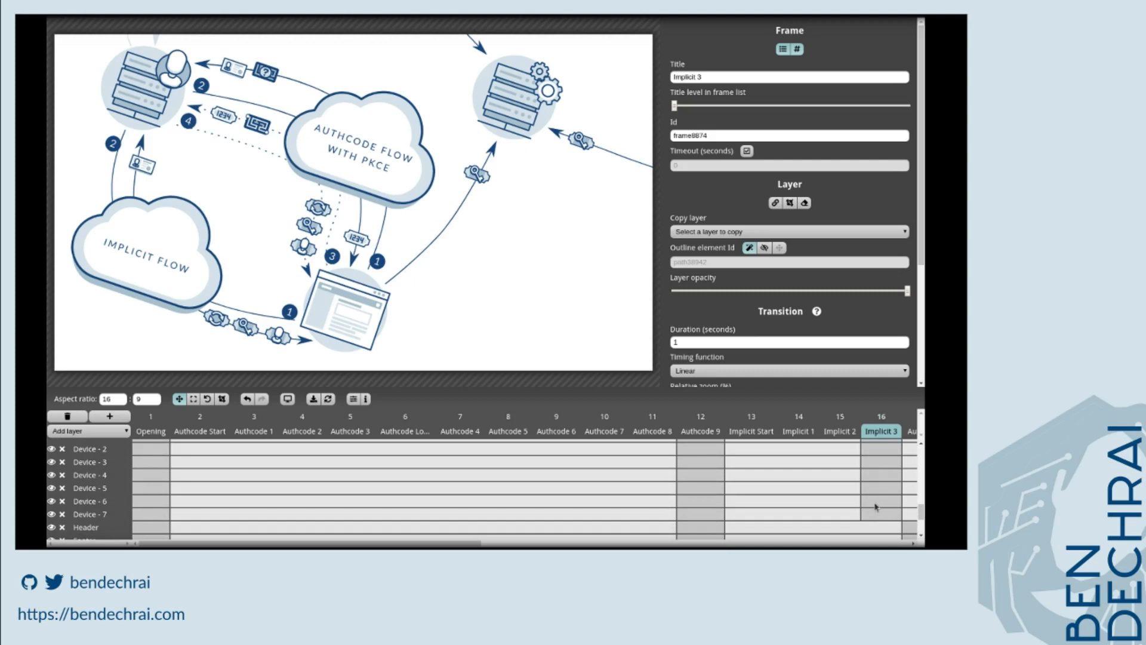
left_click(878, 514)
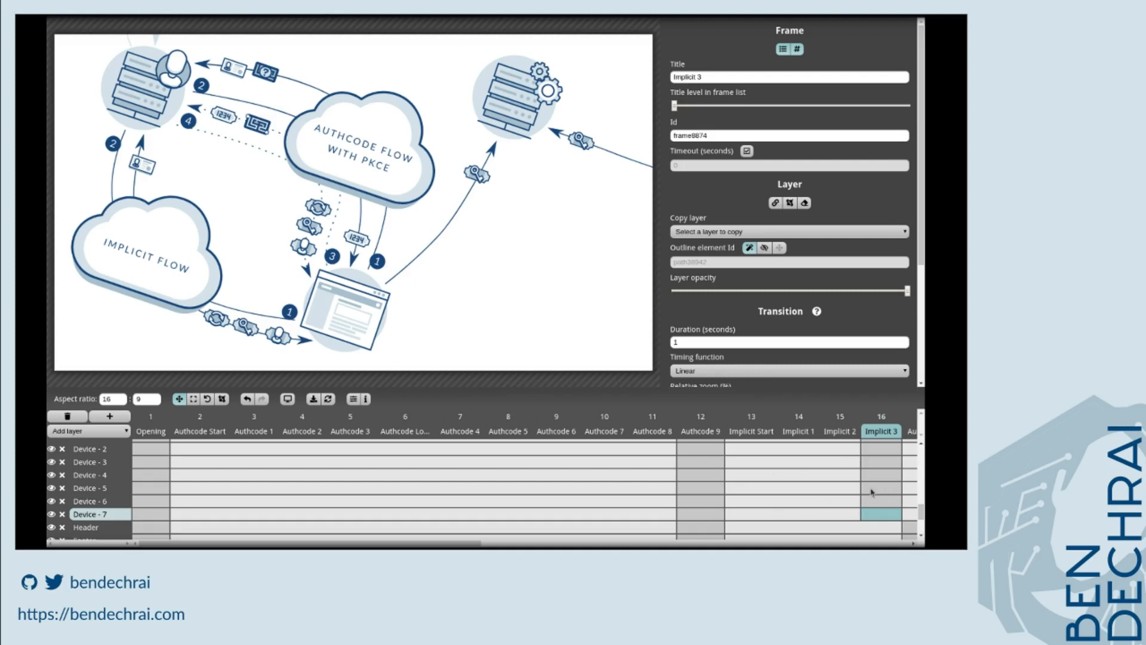
Hide the Auth PKCE - Entry and Auth PKCE - 1 layers' content in the Implicit 3 frame.
scroll(871, 492, "up", 5)
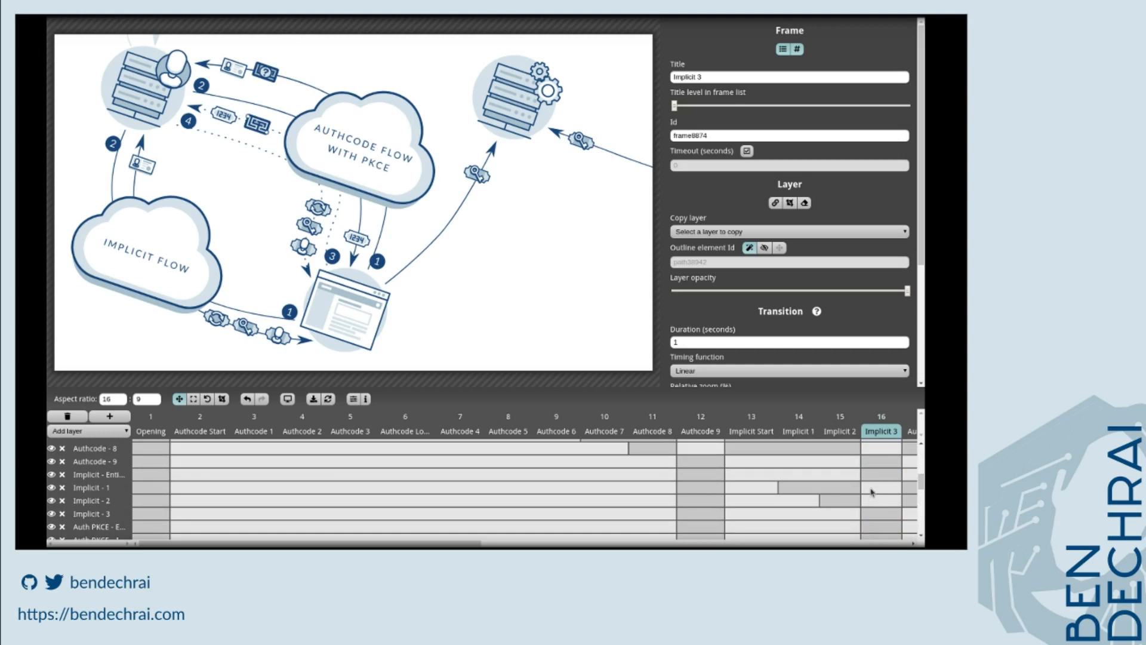
scroll(863, 491, "down", 3)
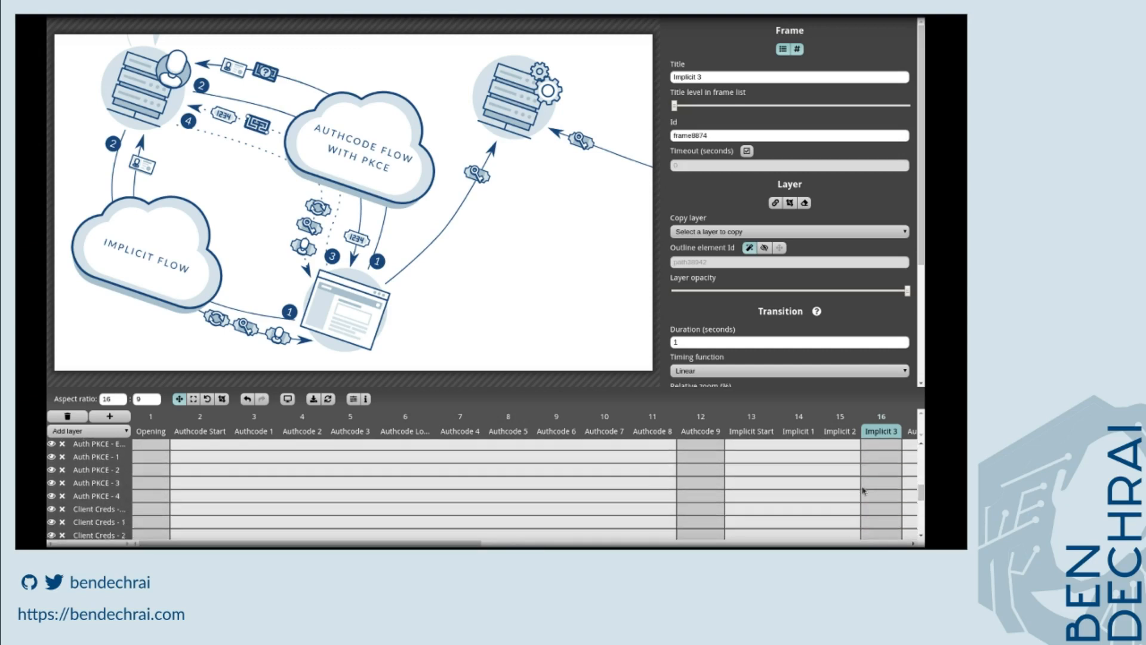
scroll(866, 479, "up", 1)
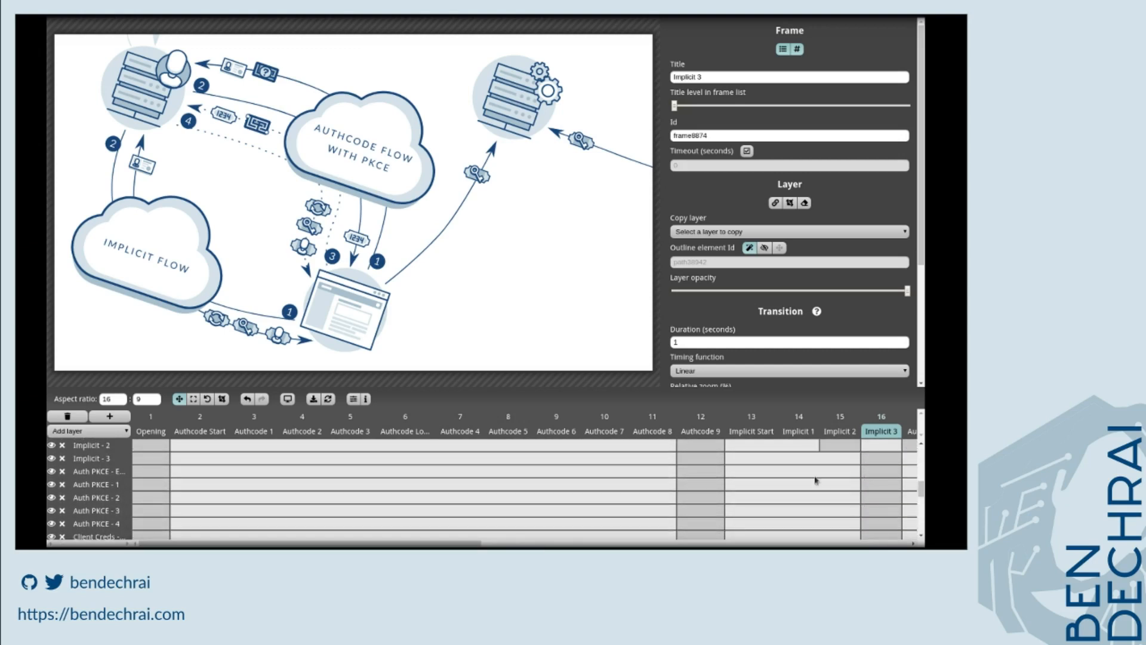
mouse_move(882, 476)
left_mouse_down()
mouse_move(882, 513)
mouse_move(876, 478)
left_mouse_up()
scroll(876, 478, "down", 1)
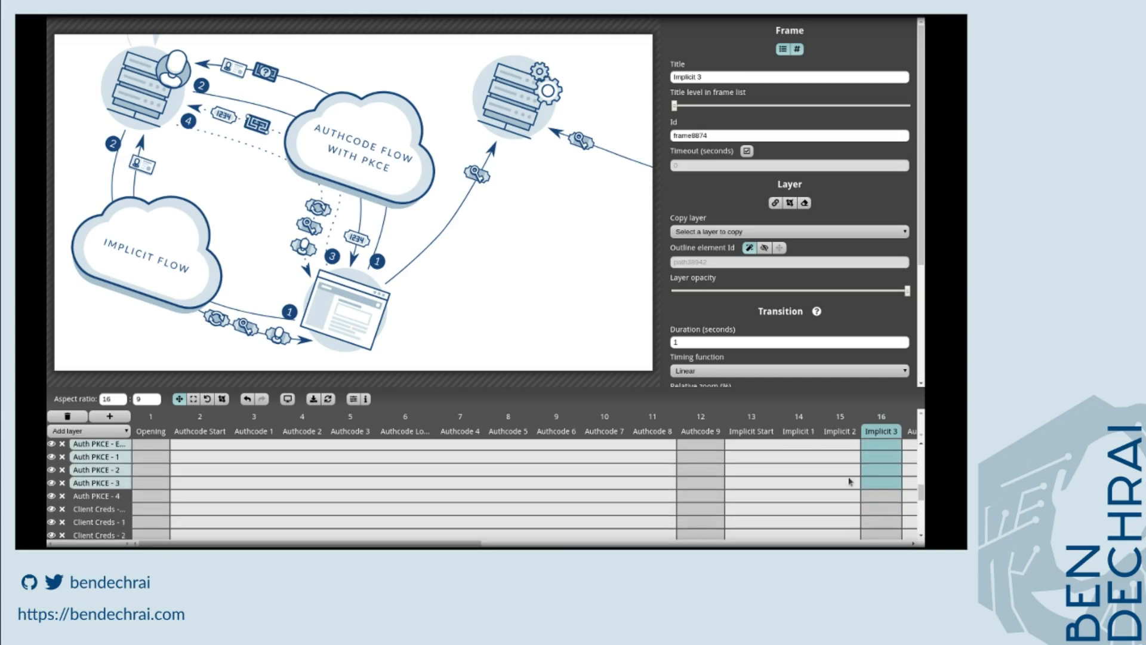
scroll(867, 493, "up", 1)
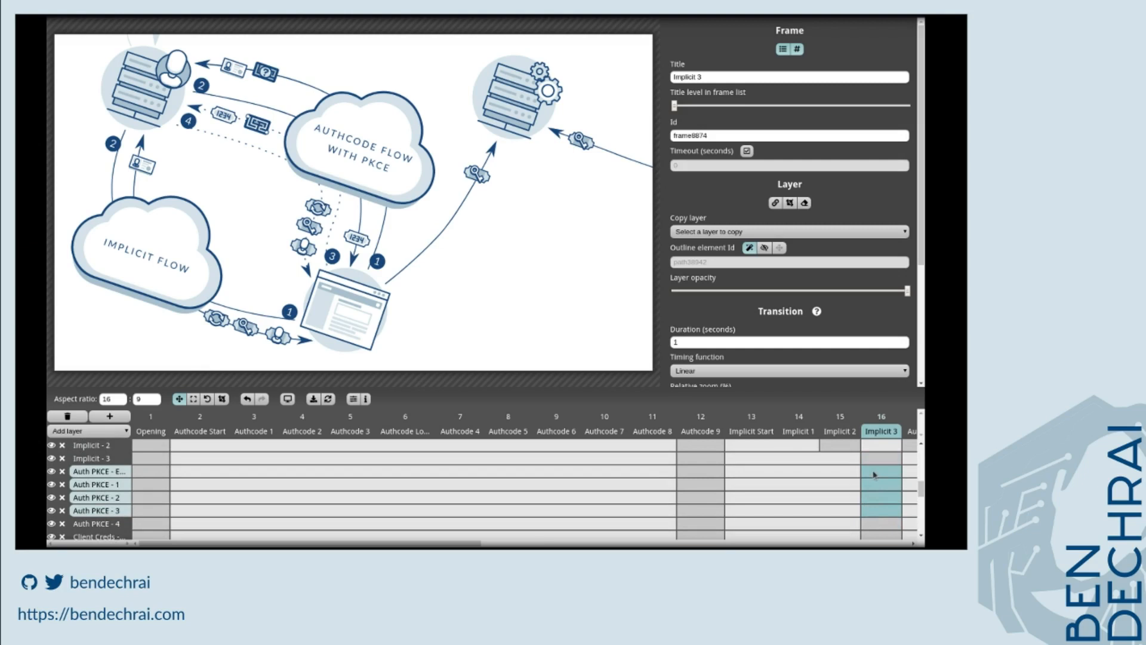
left_click(877, 471)
left_click(775, 203)
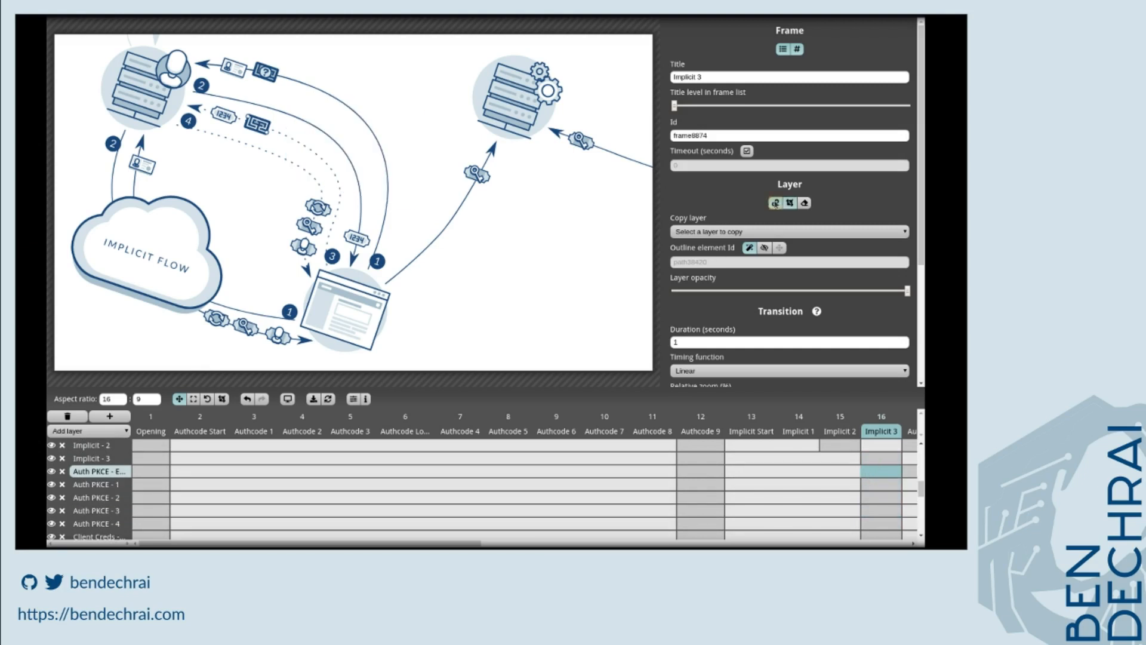
left_click(875, 485)
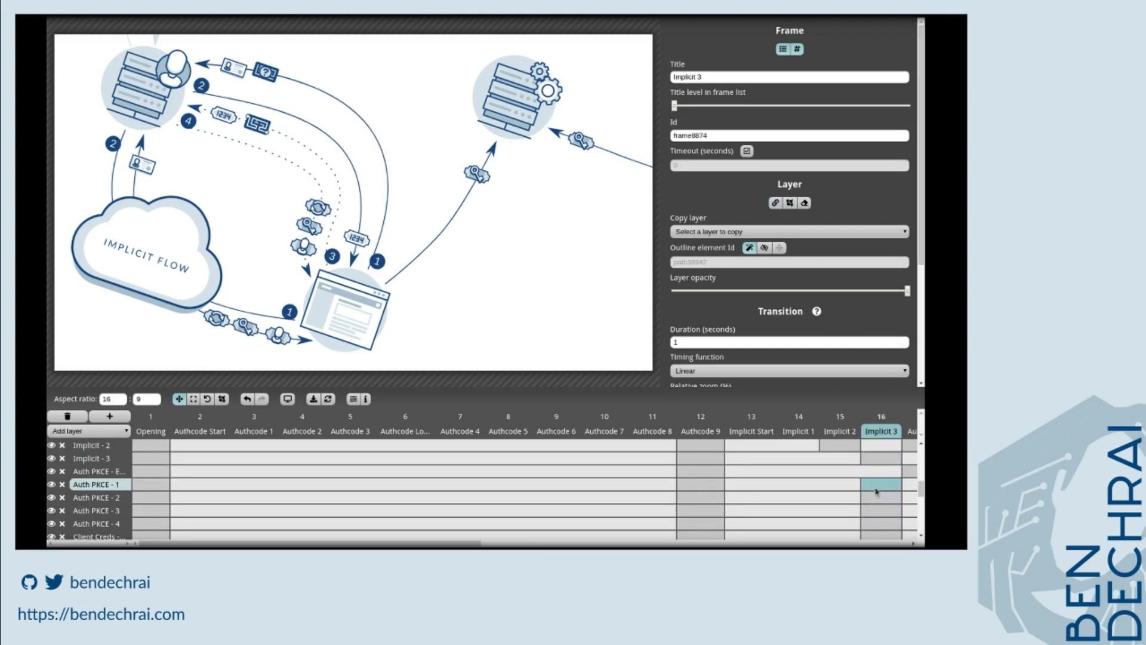
left_click(777, 203)
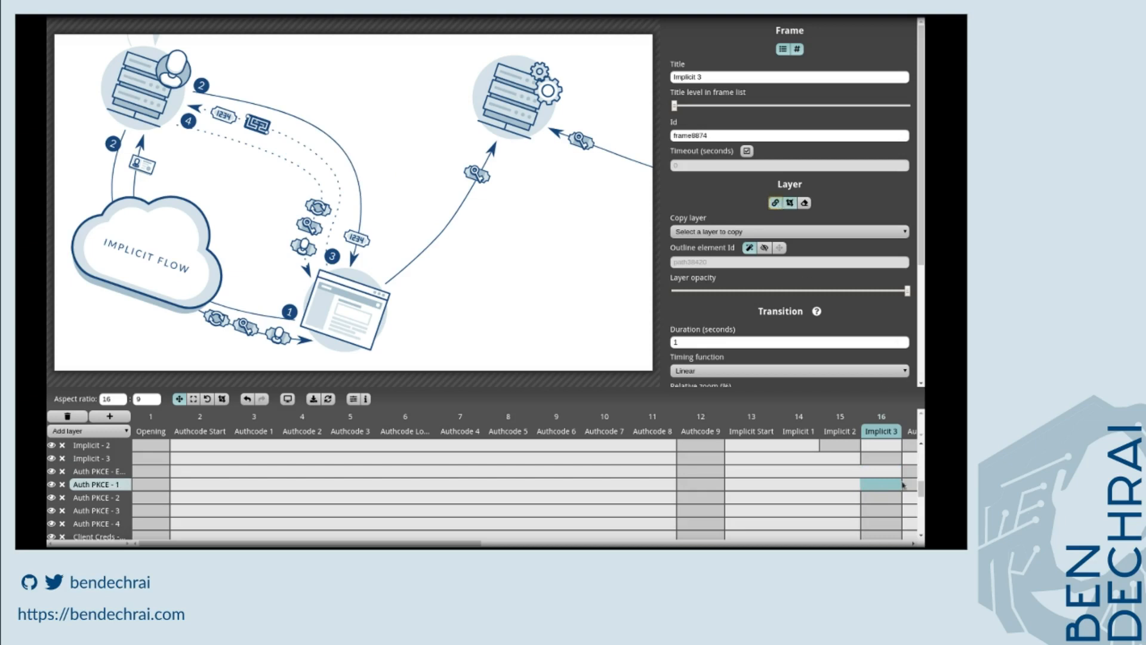
Hide the Auth PKCE - 2, Auth PKCE - 3 and Auth PKCE - 4 layers' content in the Implicit 3 frame, one layer at a time.
left_click(883, 497)
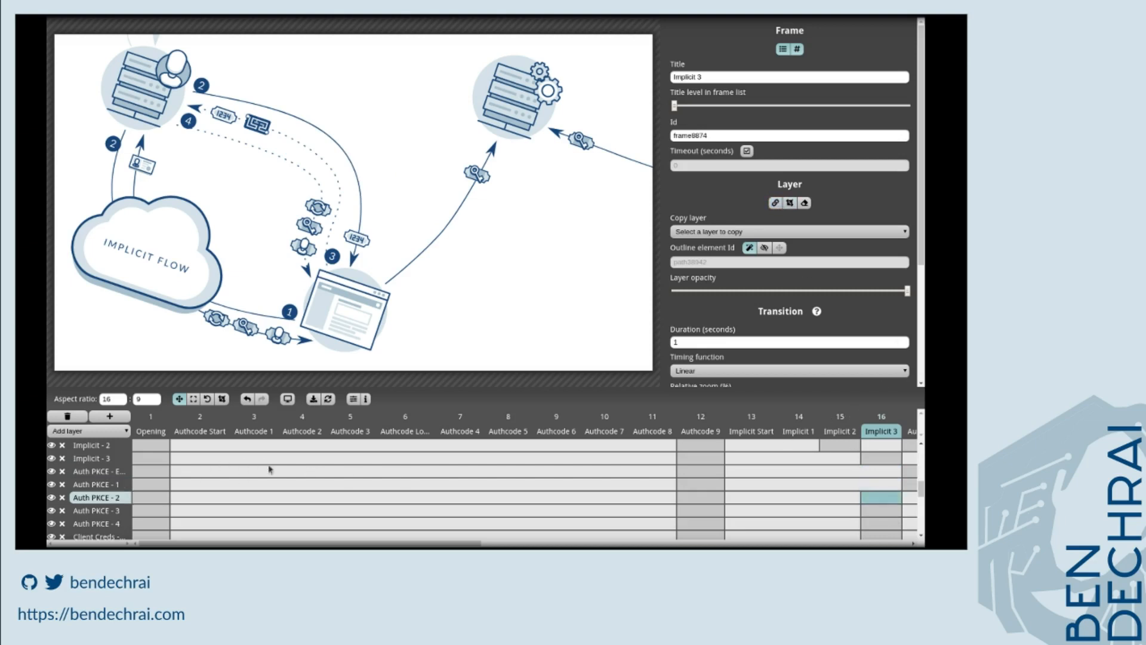
left_click(774, 204)
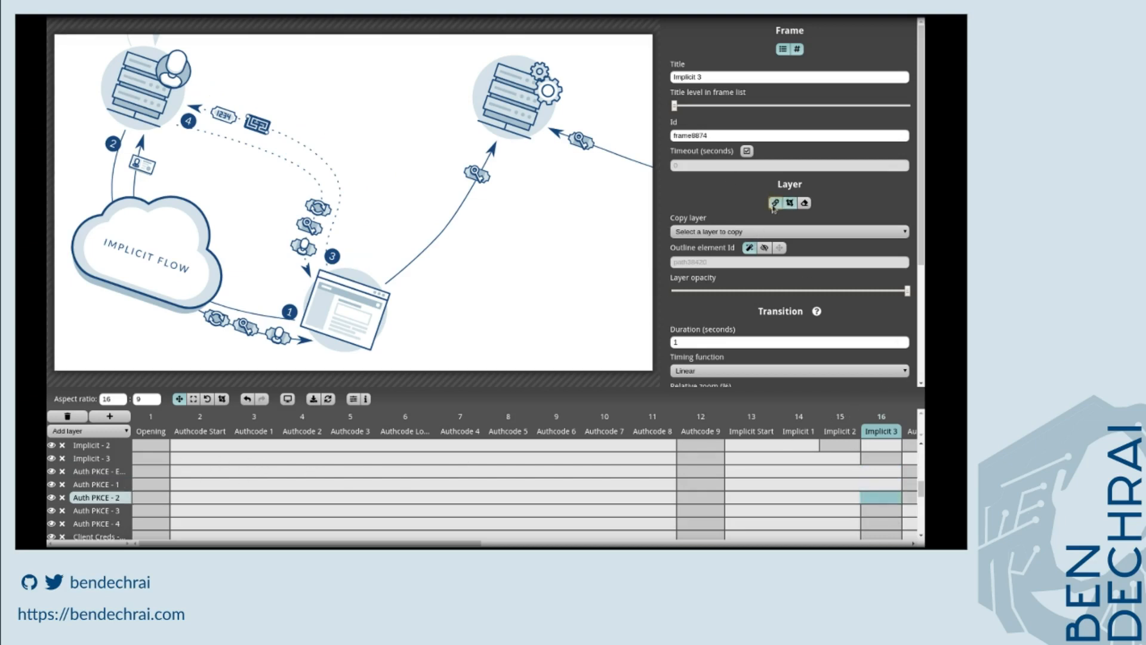
left_click(875, 513)
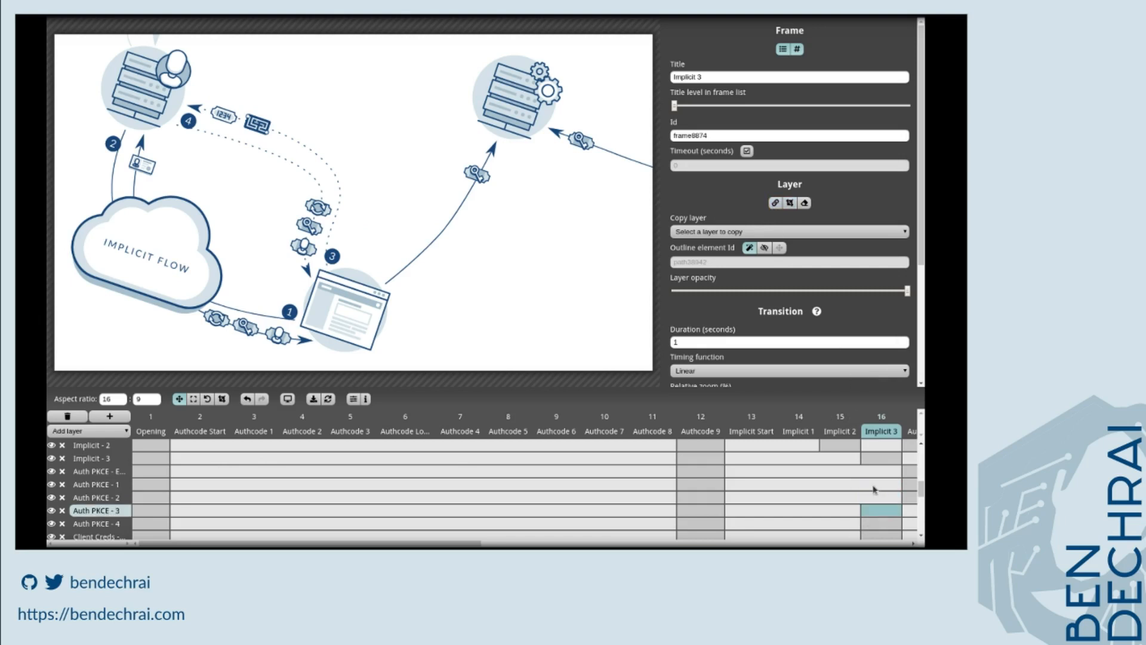
left_click(776, 203)
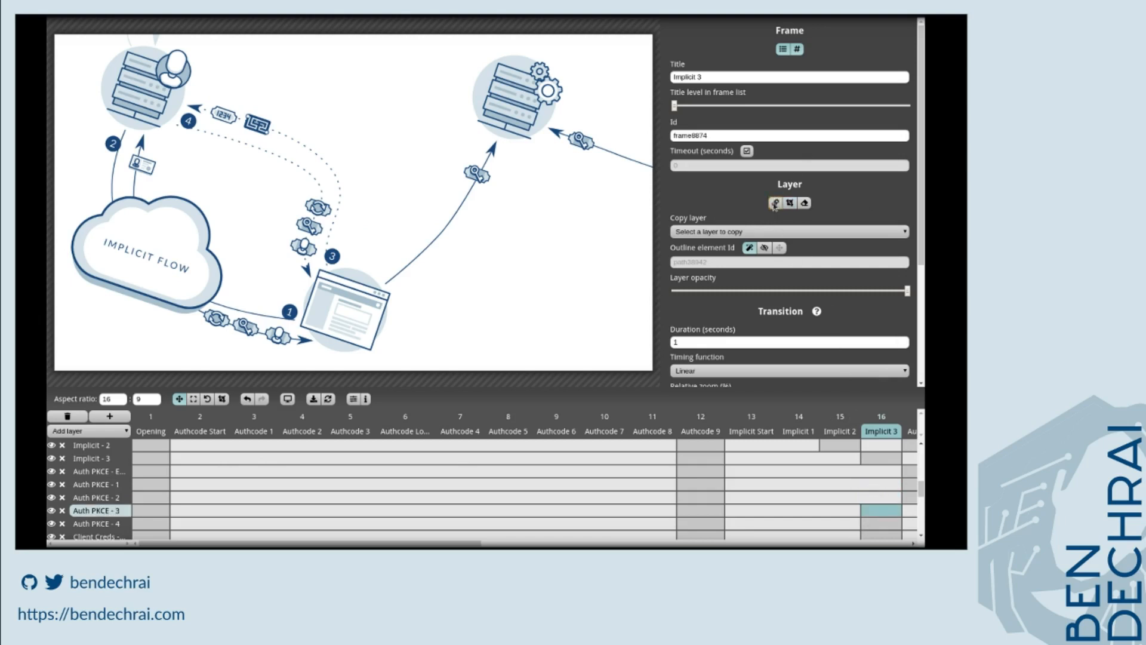
left_click(886, 523)
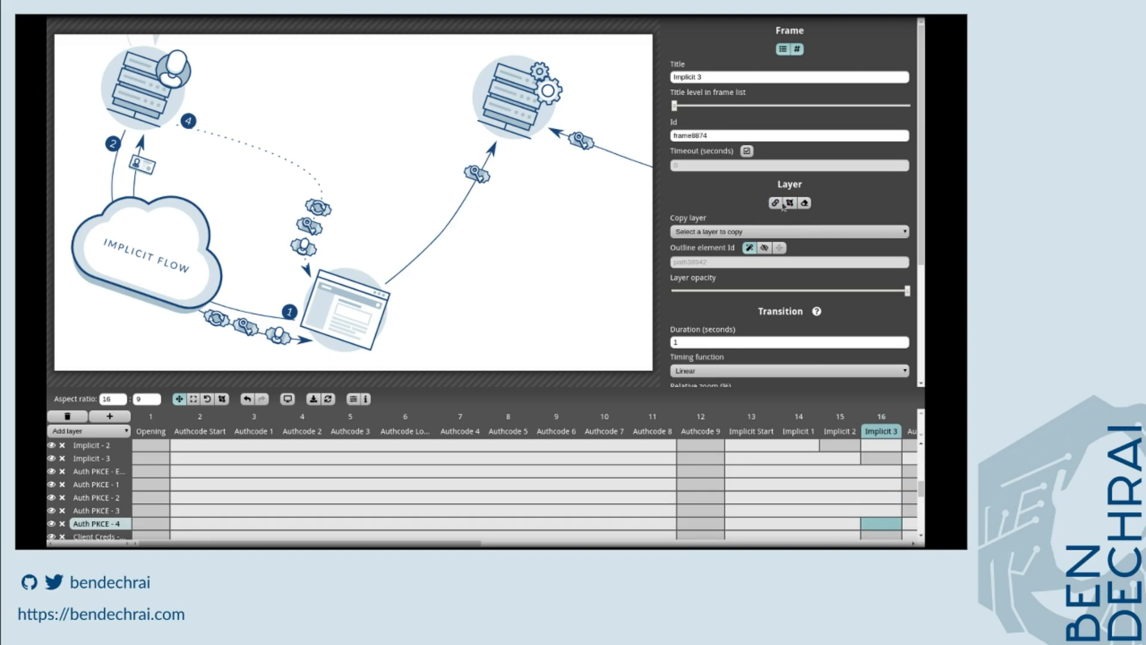
scroll(886, 528, "down", 3)
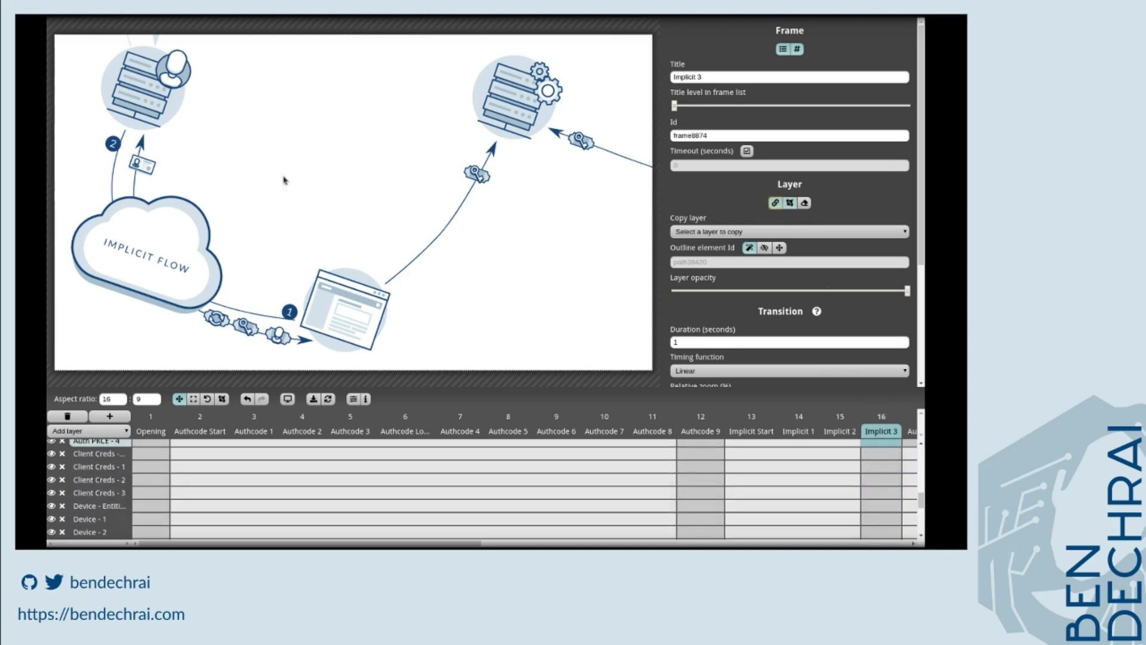
Step through the frames from Authcode Start to Implicit 3 to review how the presentation plays.
left_click(208, 436)
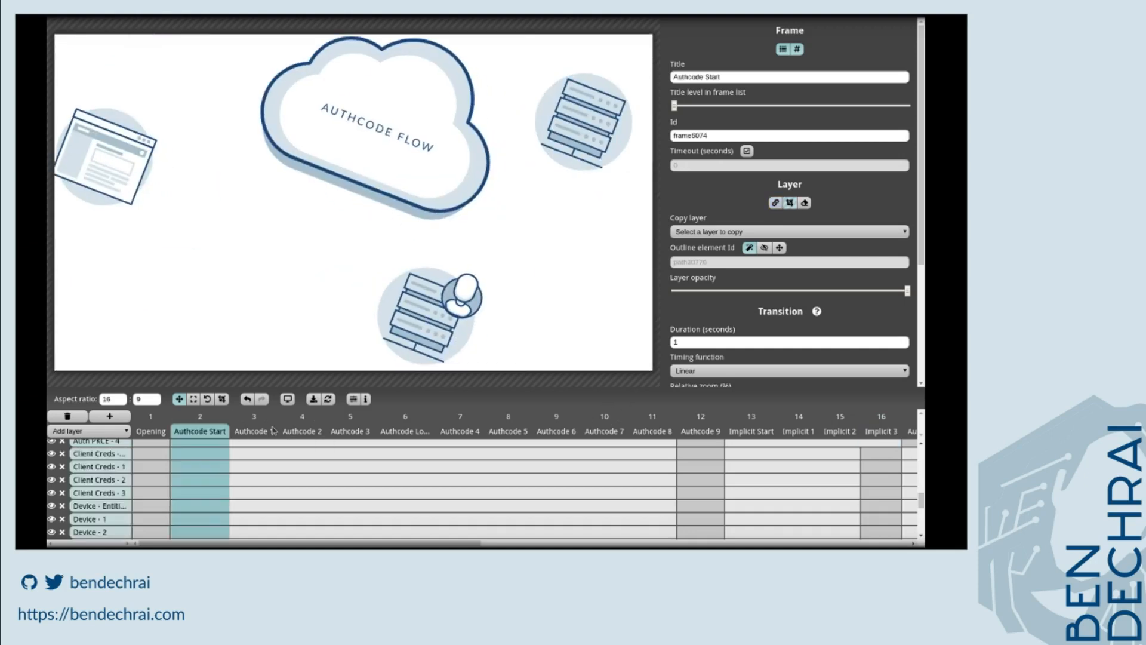
left_click(272, 431)
key("Right")
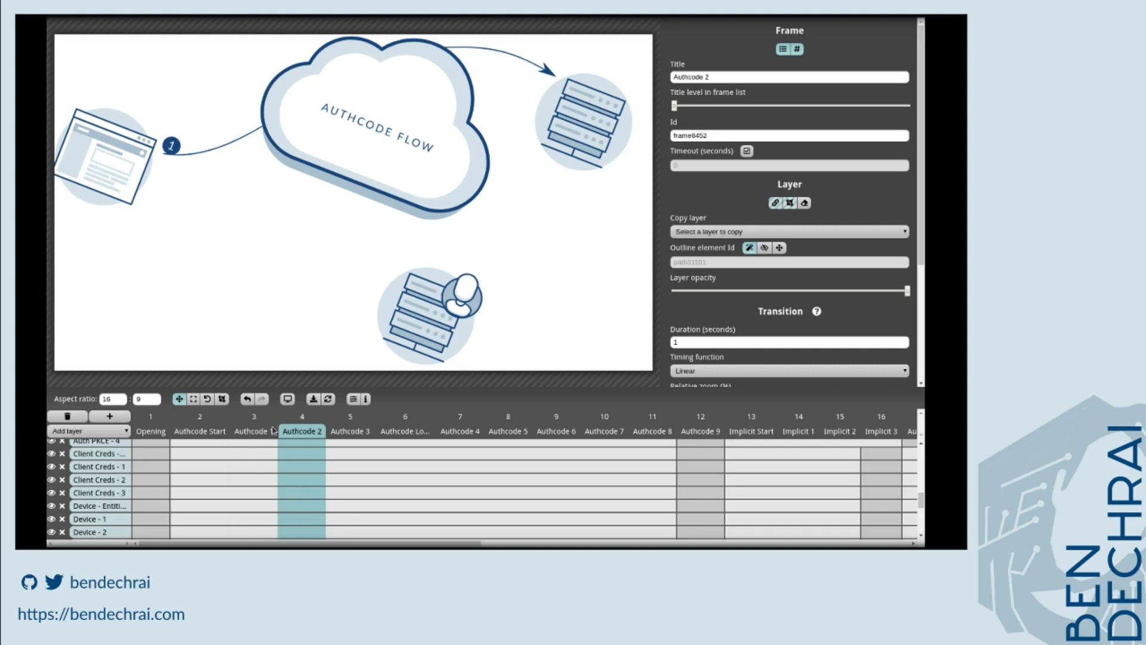
key("Right")
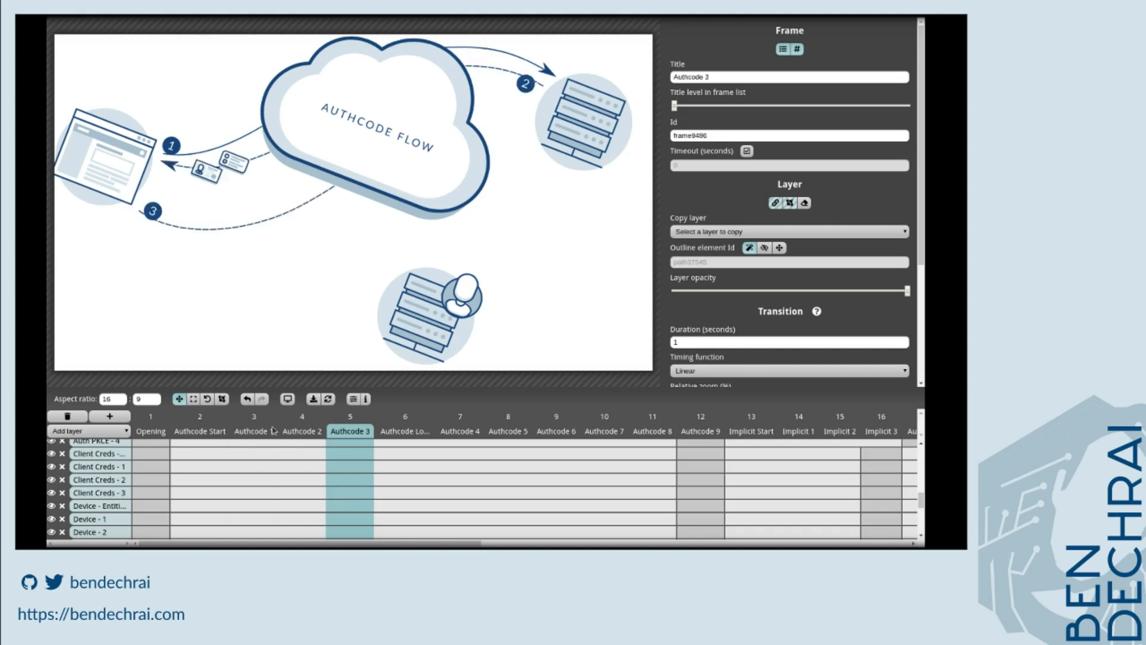
key("Right")
key("Right")
key("Right")
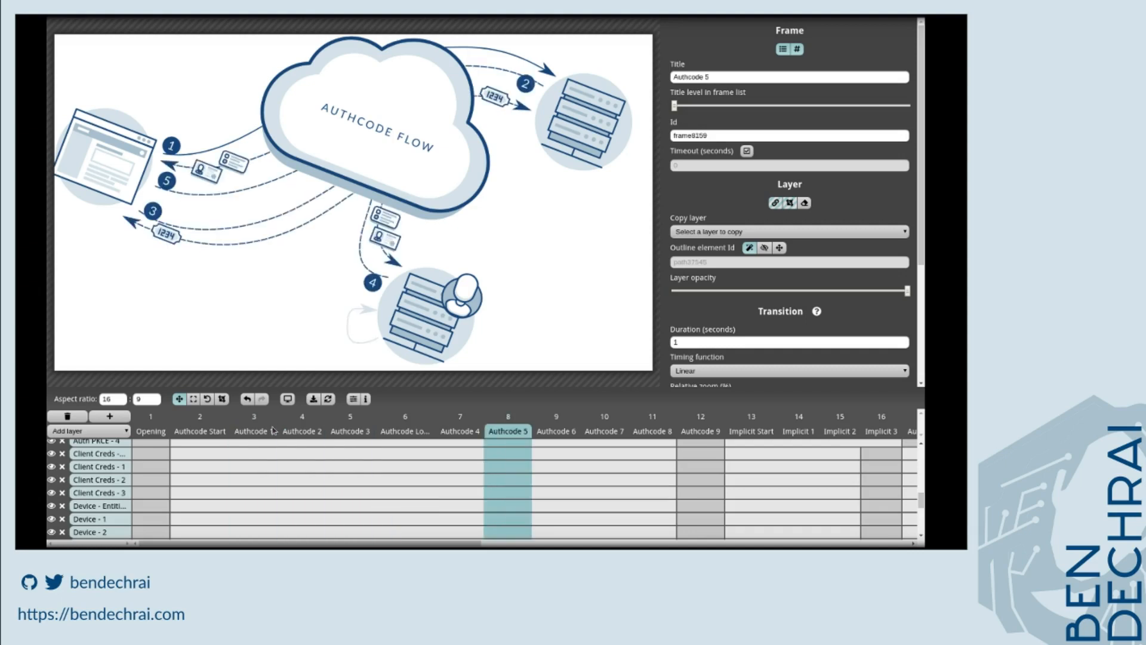
key("Right")
key("Right")
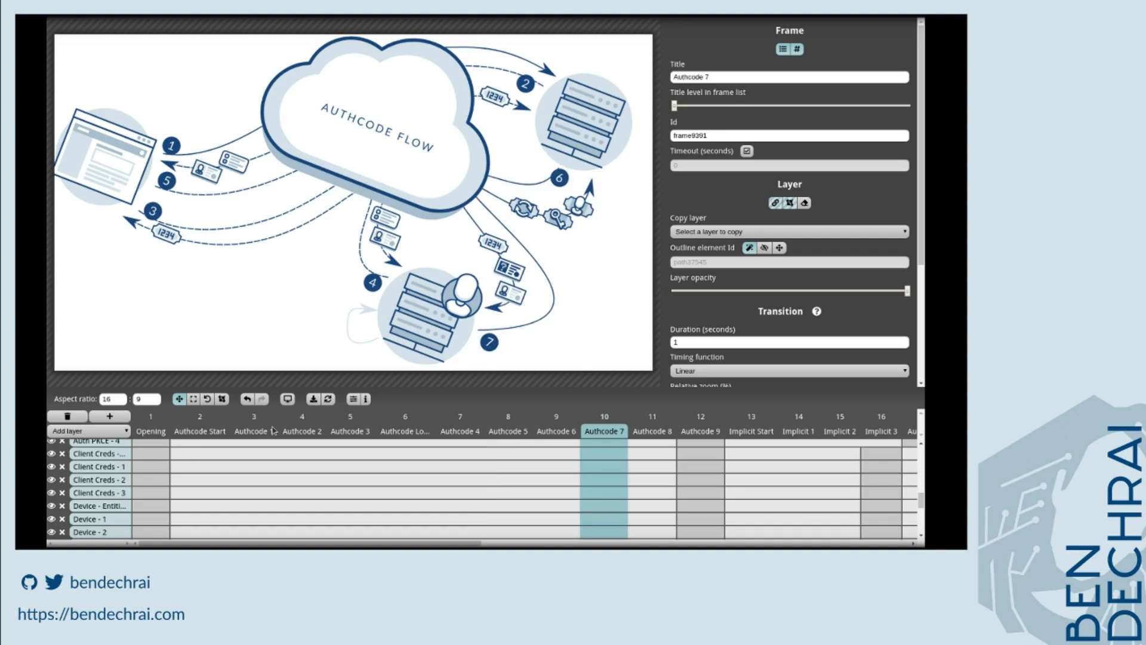
key("Right")
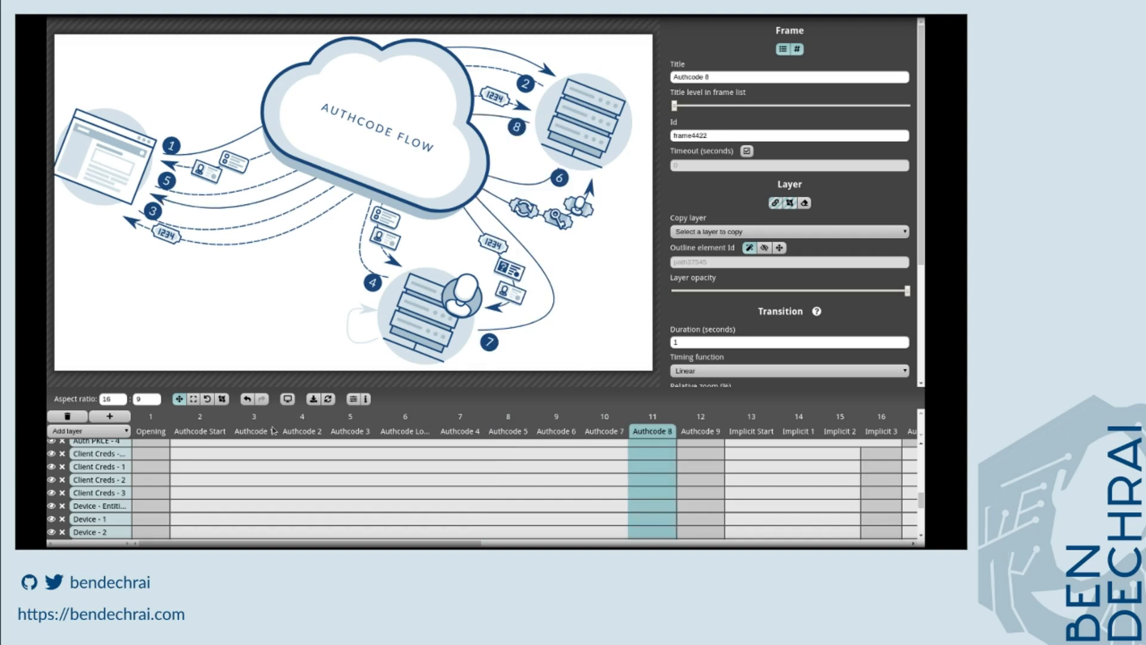
key("Right")
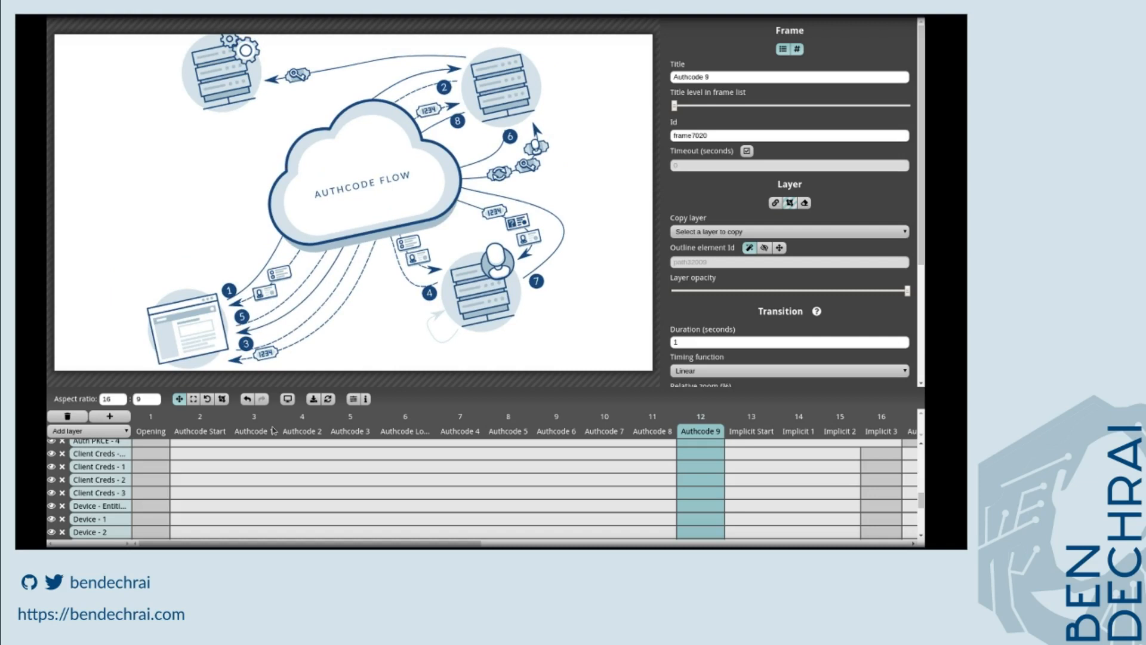
key("Right")
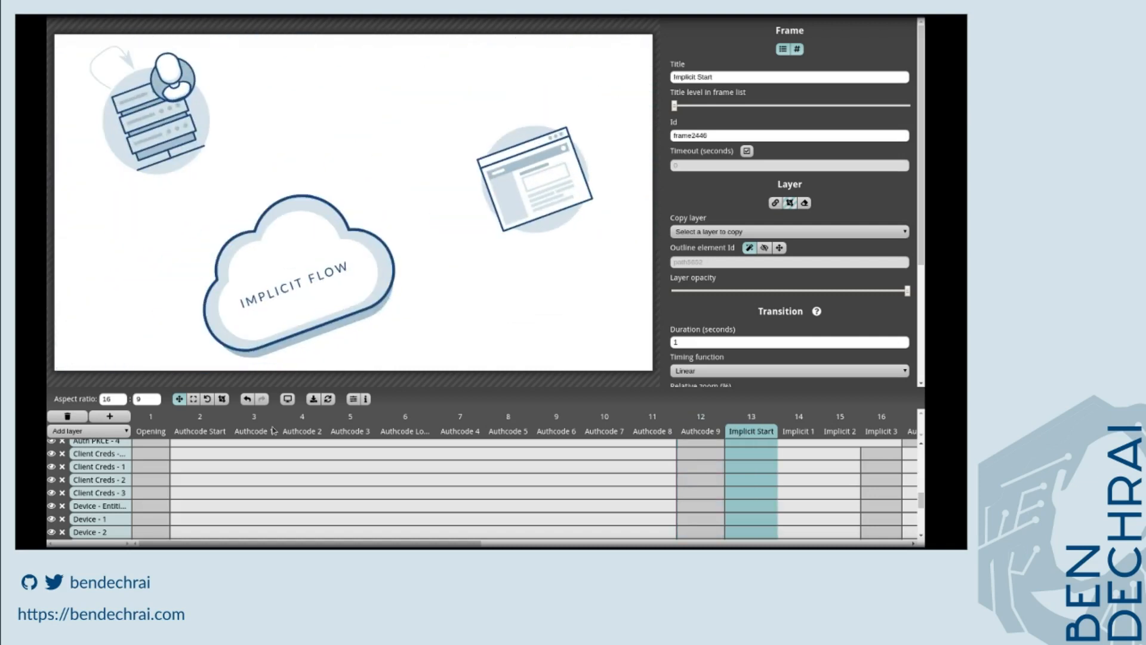
key("Right")
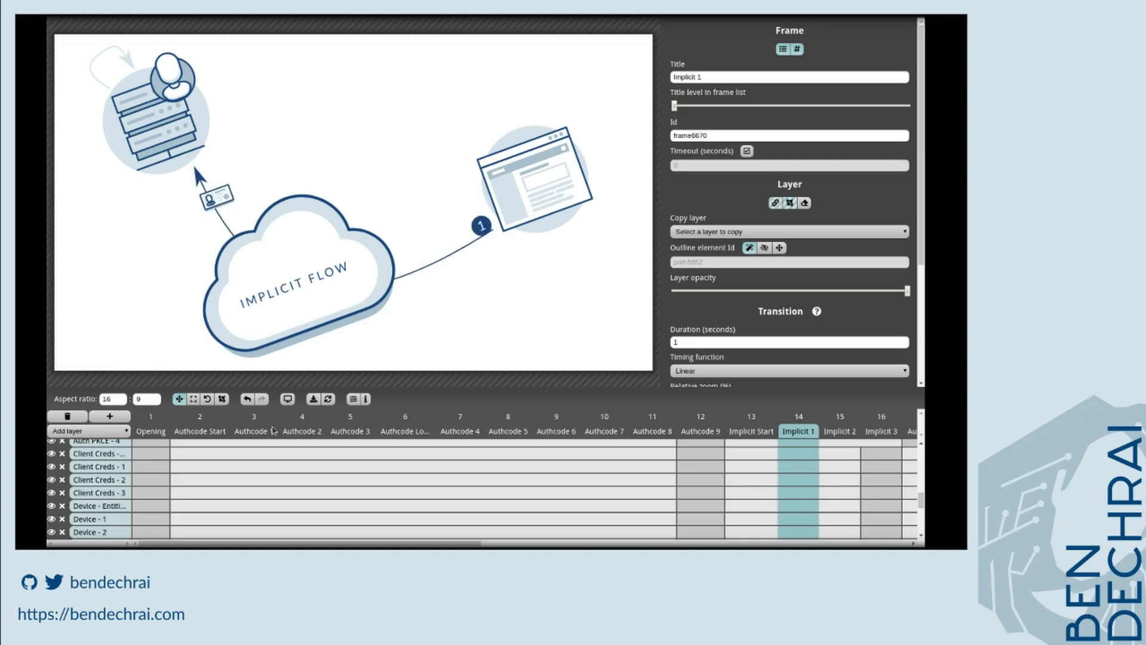
key("Right")
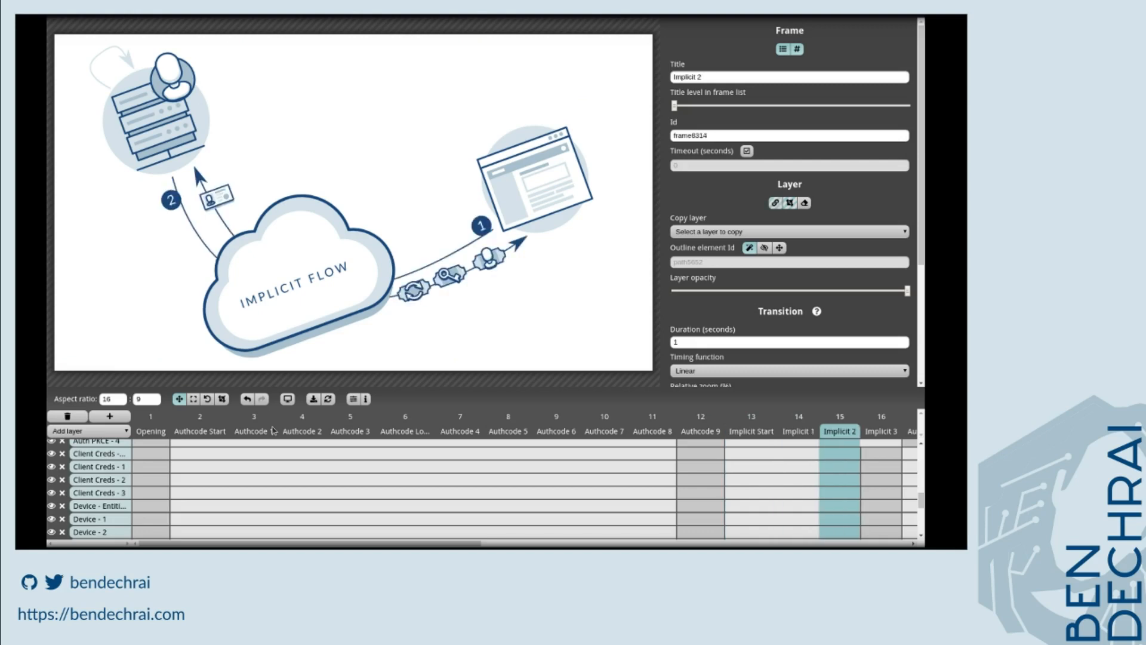
key("Right")
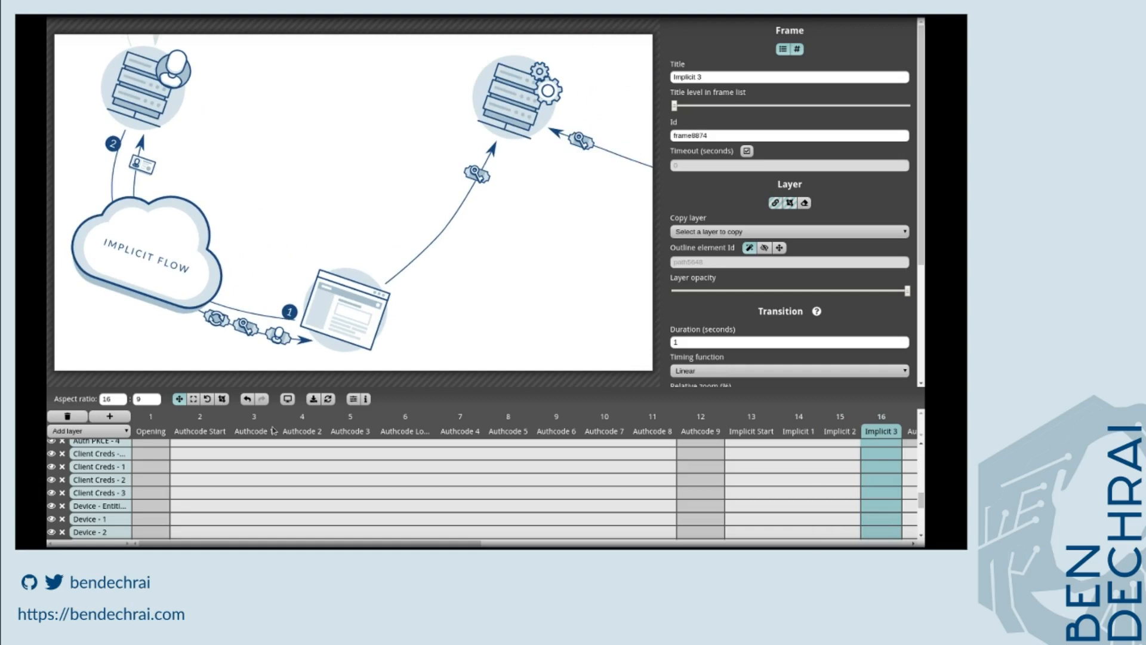
In the Auth PKCE Start frame, select the Implicit 1 to Implicit 3 layers and clip off their lower part.
key("Right")
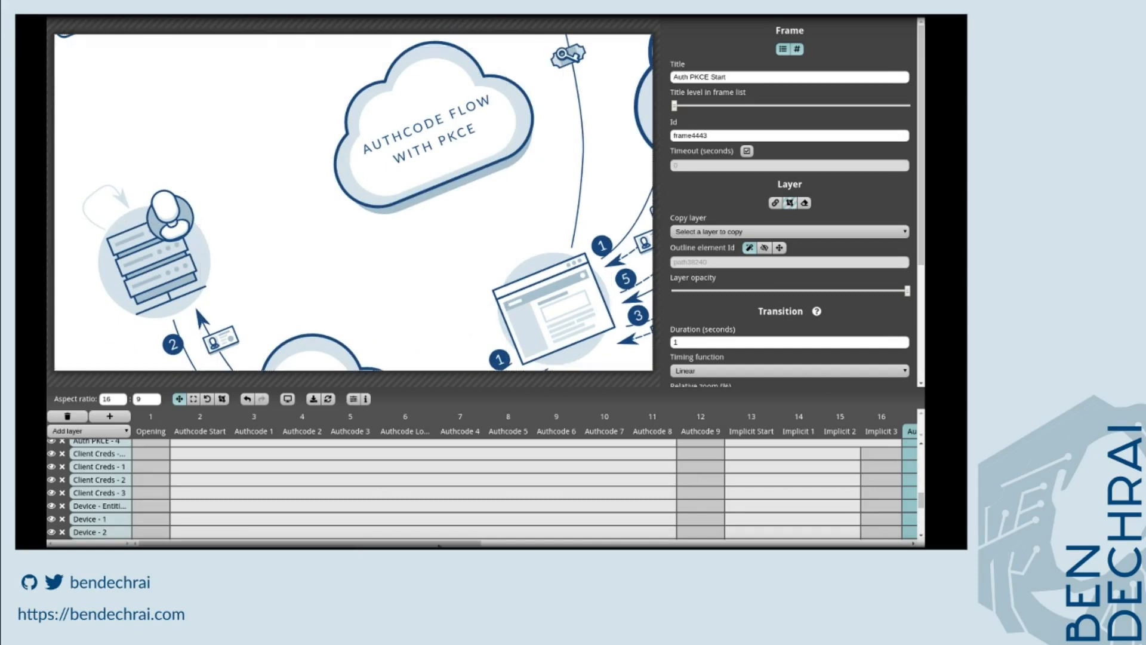
left_click_drag(354, 545, 468, 522)
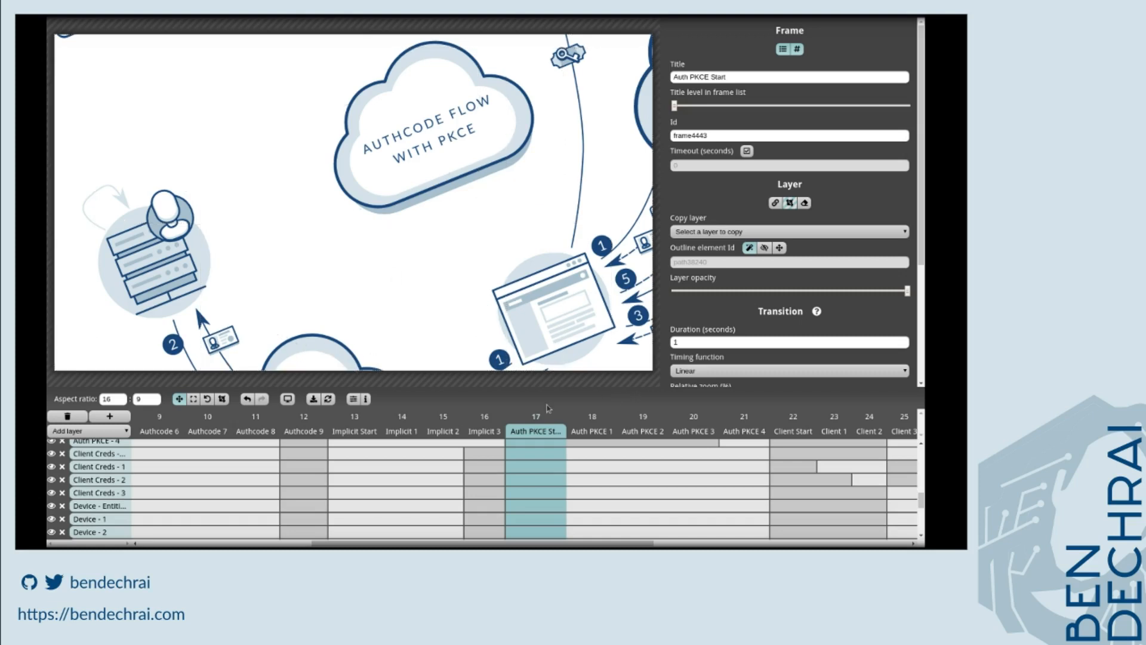
scroll(536, 483, "up", 3)
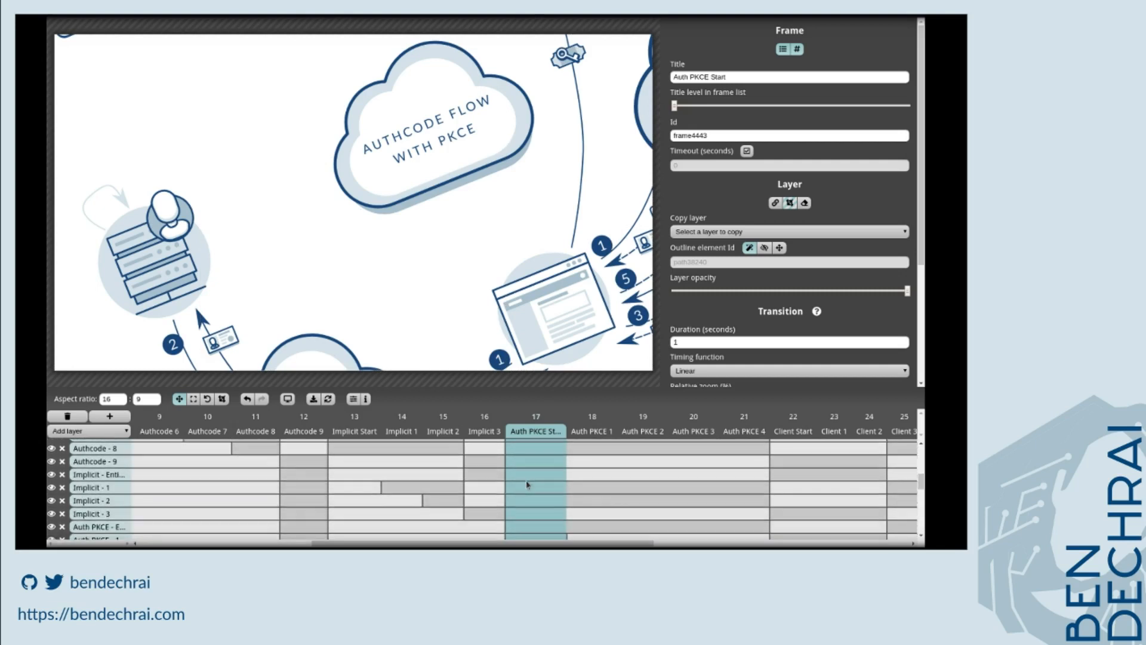
left_click(526, 487)
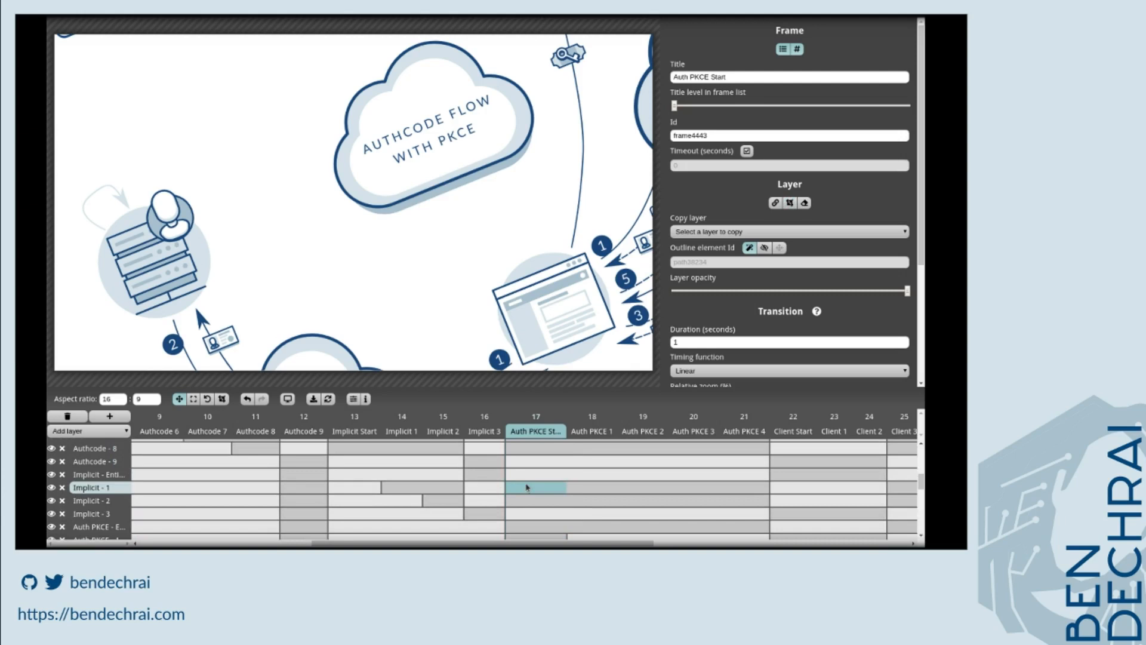
left_click(523, 501, "ctrl")
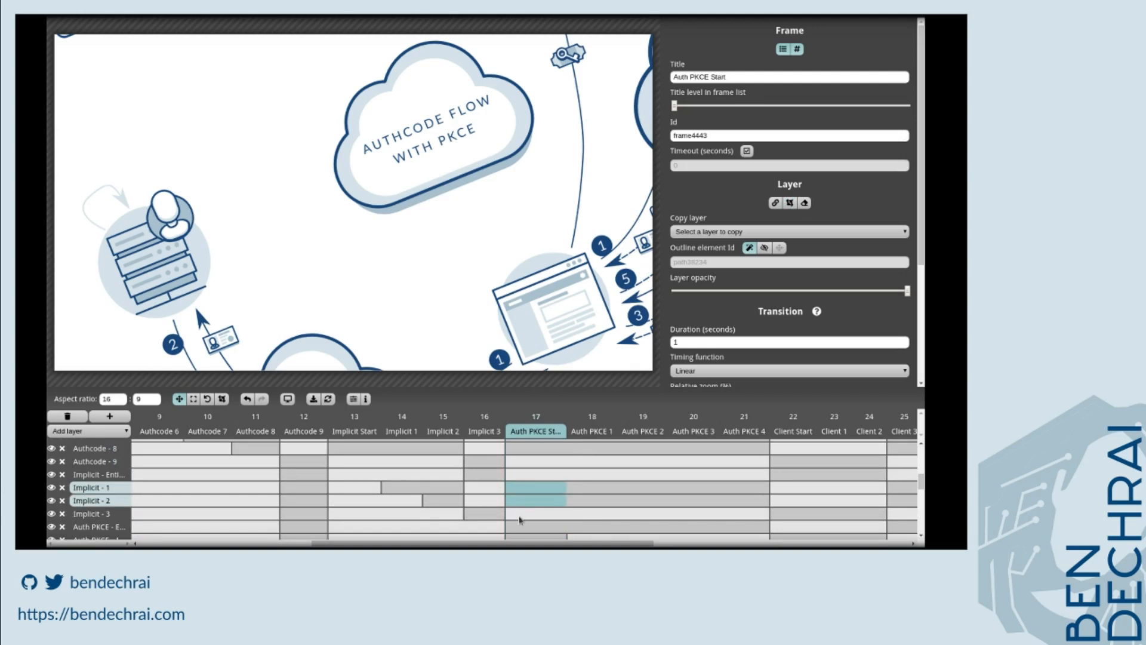
left_click(547, 512, "ctrl")
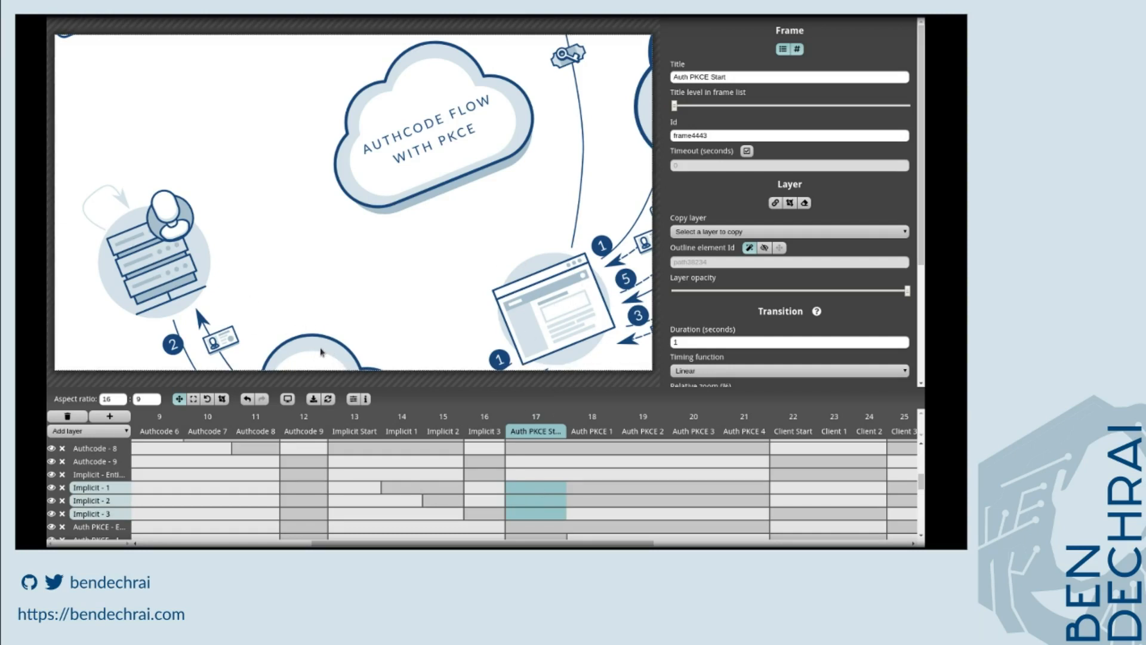
mouse_move(533, 422)
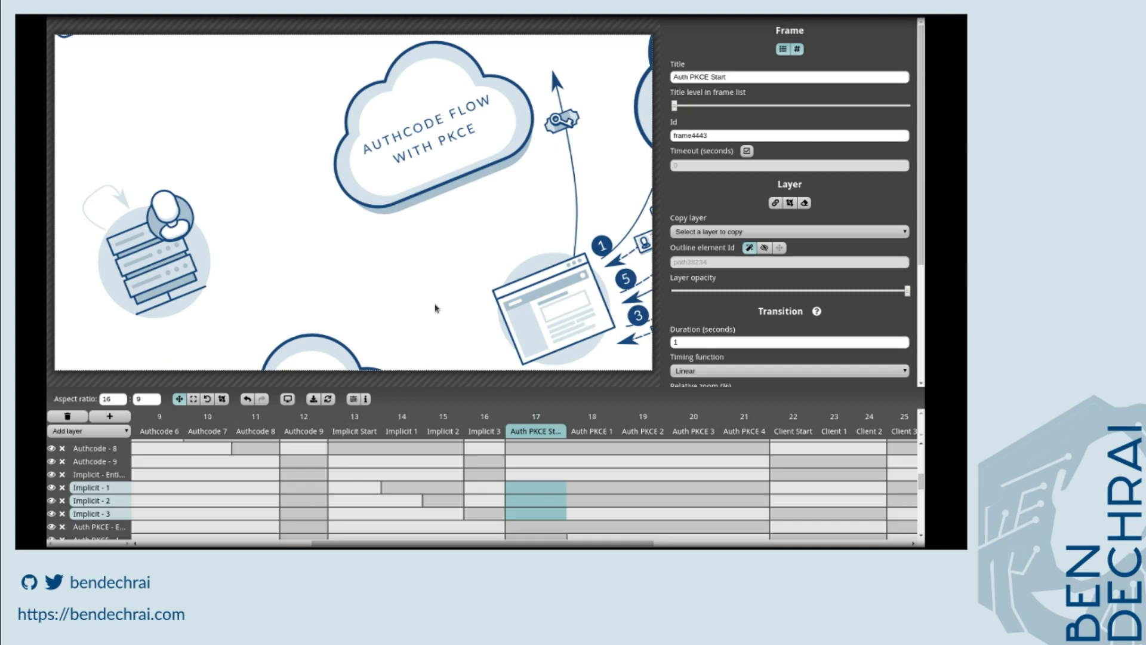
key("ctrl+z")
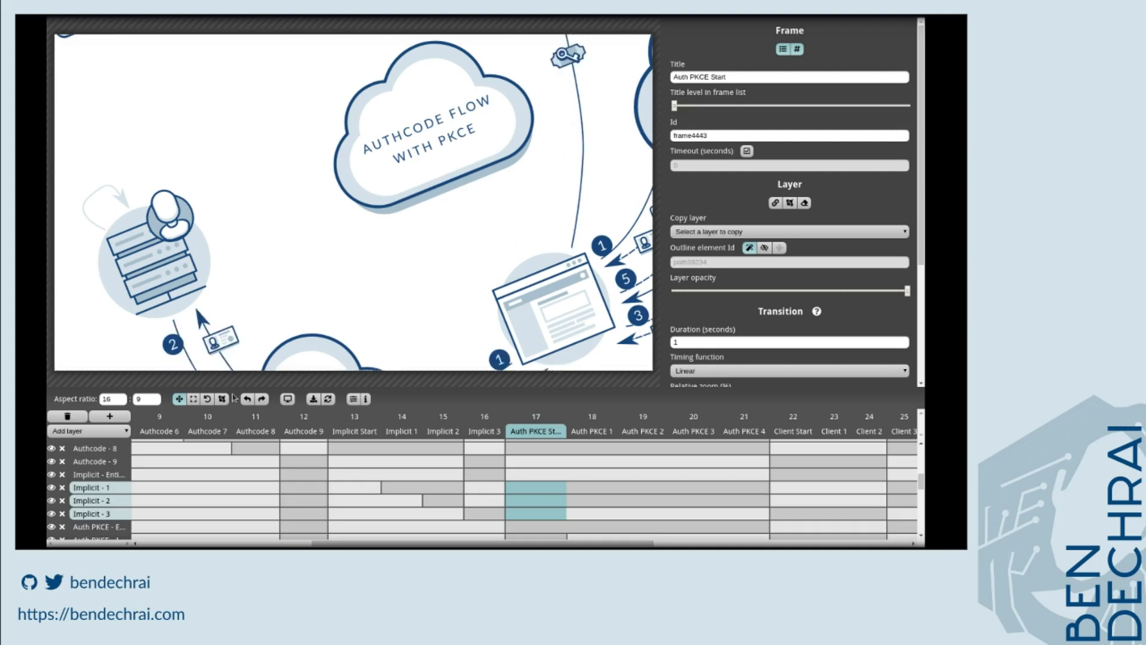
left_click(222, 399)
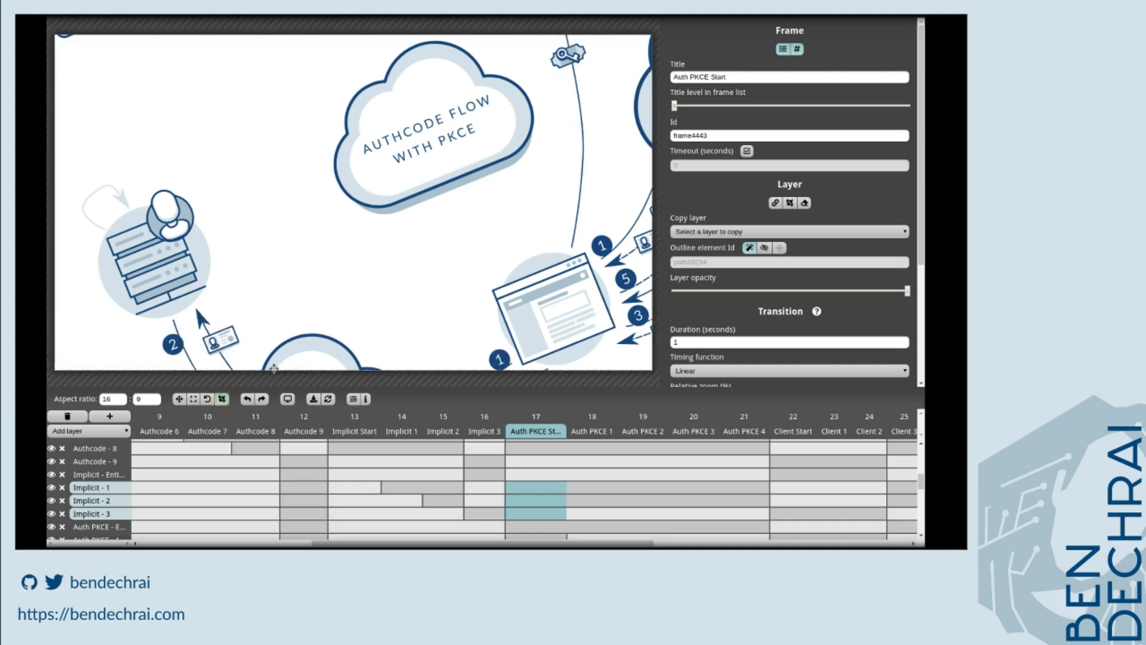
left_click_drag(273, 369, 282, 290)
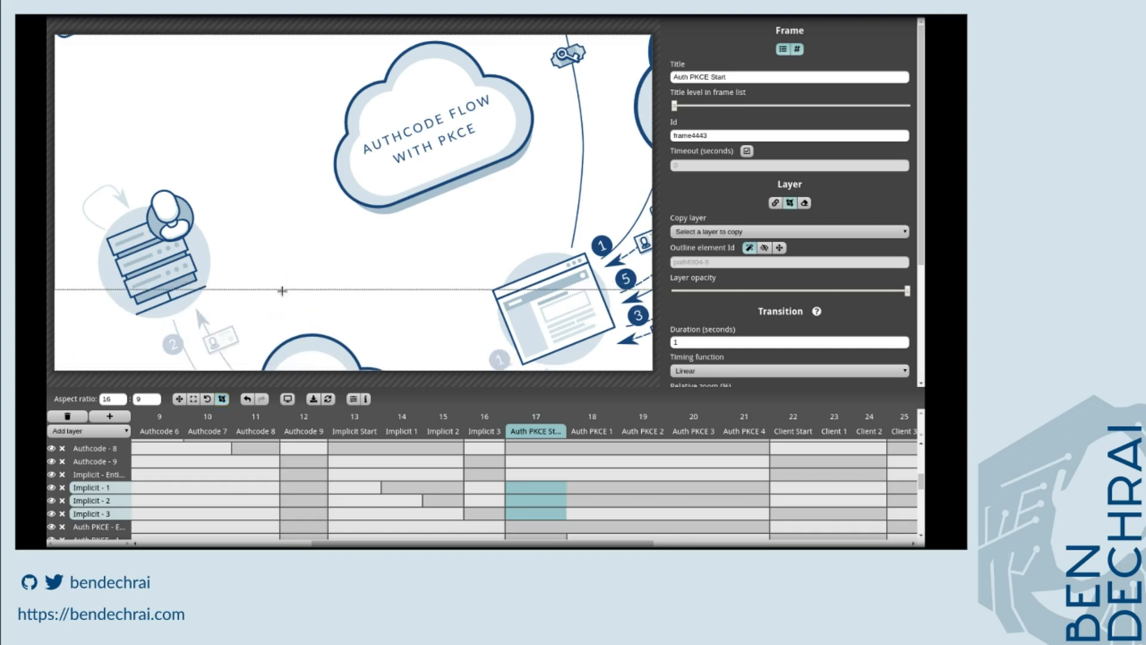
Raise the lower clipping edge of the Implicit 1 to Implicit 3 layers a little further in the Auth PKCE Start frame.
left_click(540, 476)
left_click_drag(388, 370, 391, 328)
scroll(542, 473, "up", 3)
scroll(540, 472, "up", 2)
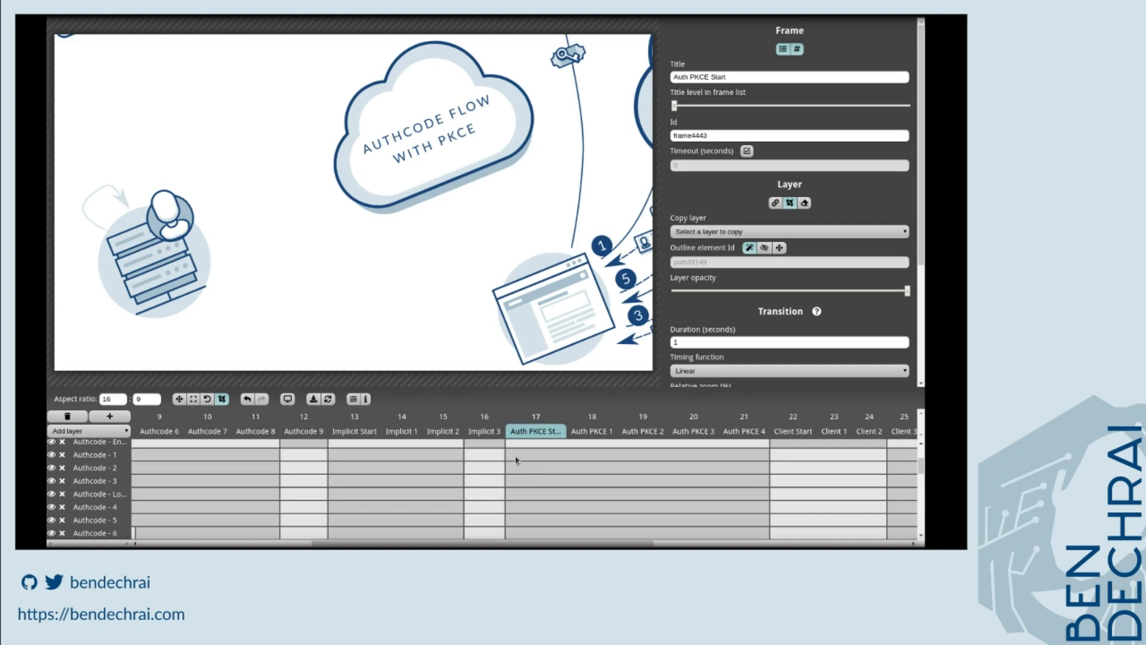
Select the Authcode 1 to Authcode 8 layers in the Auth PKCE Start frame and hide their numbered arrows.
left_click(517, 458)
left_click_drag(519, 472, 515, 531)
scroll(512, 520, "down", 1)
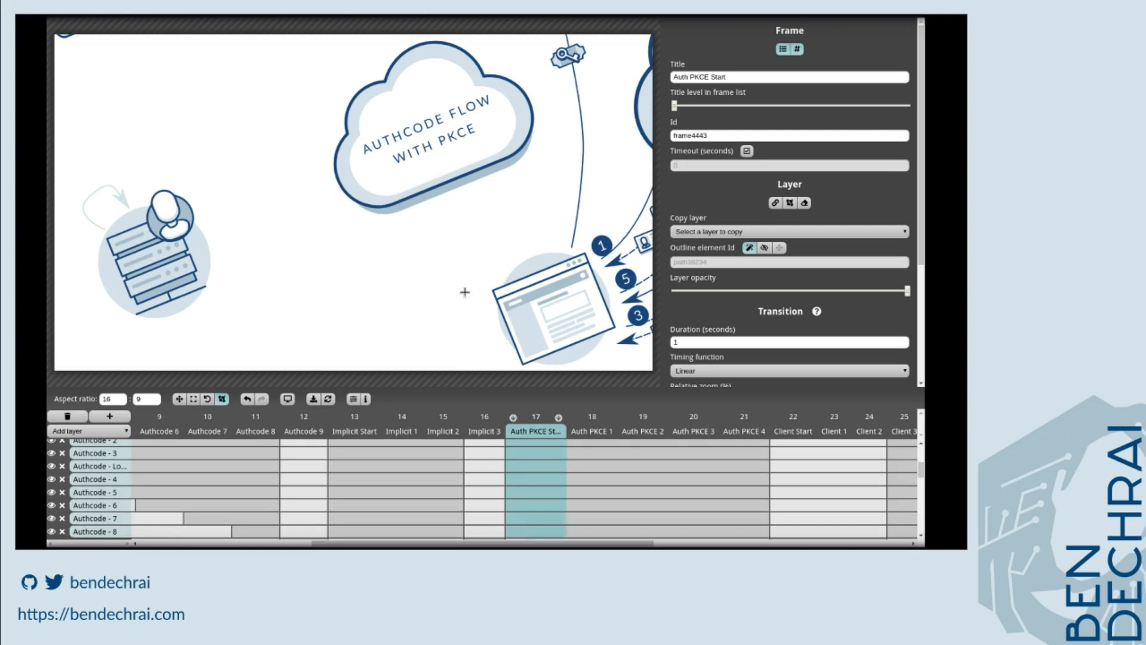
left_click(181, 399)
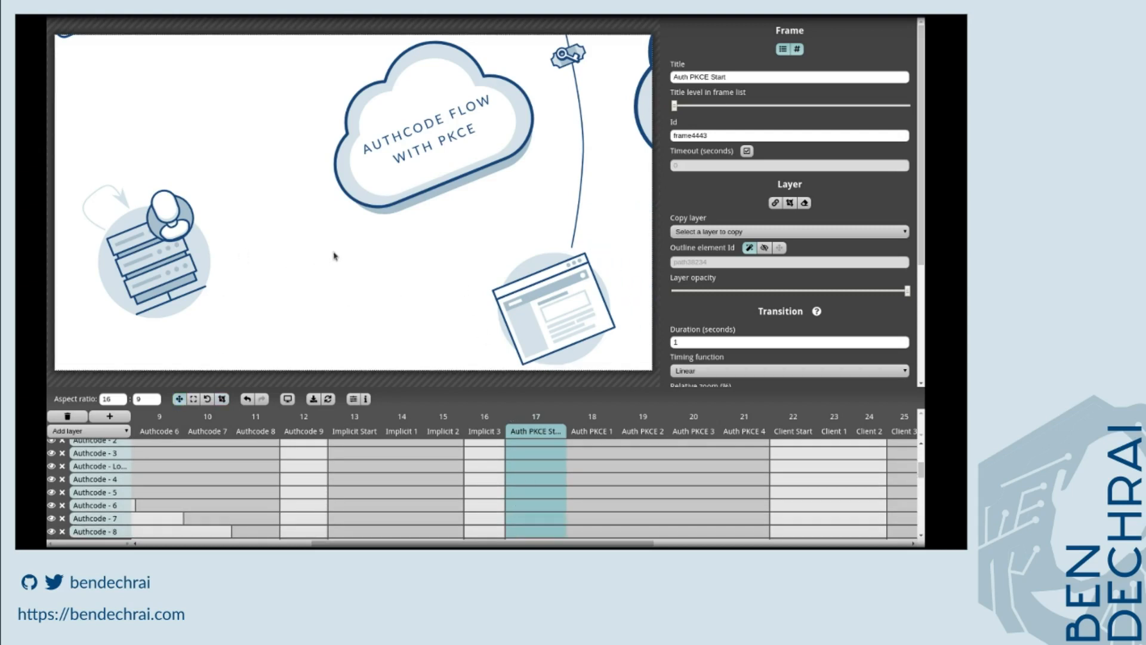
Clip the right side of the Authcode - Entry layer in the Auth PKCE Start frame inward slightly.
scroll(529, 463, "up", 4)
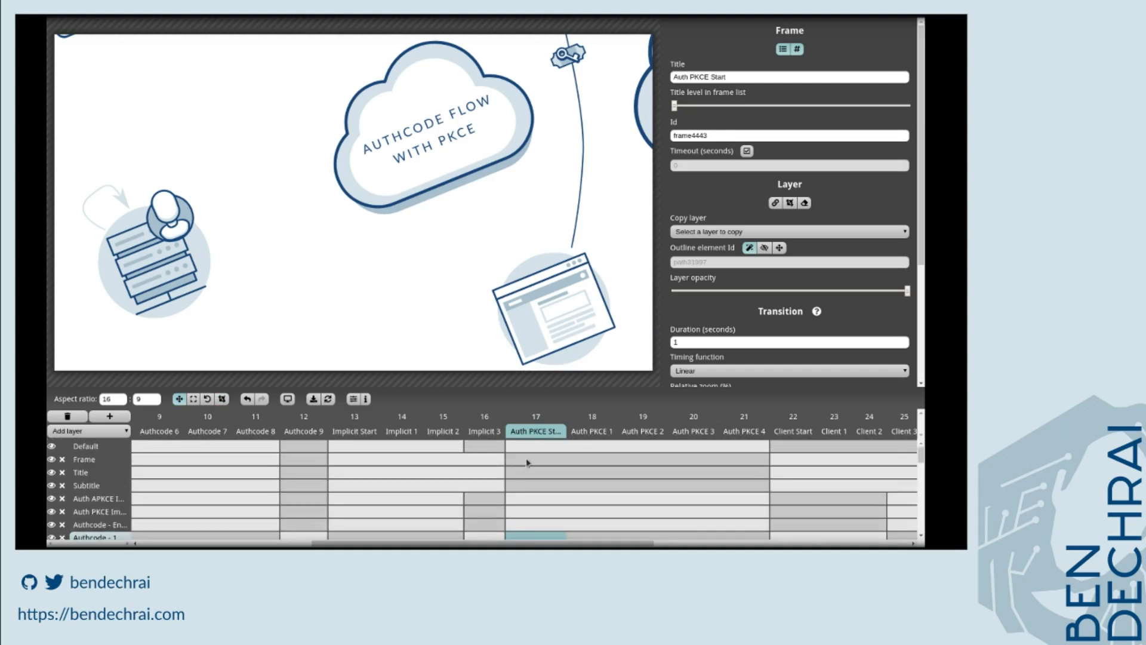
left_click(525, 525)
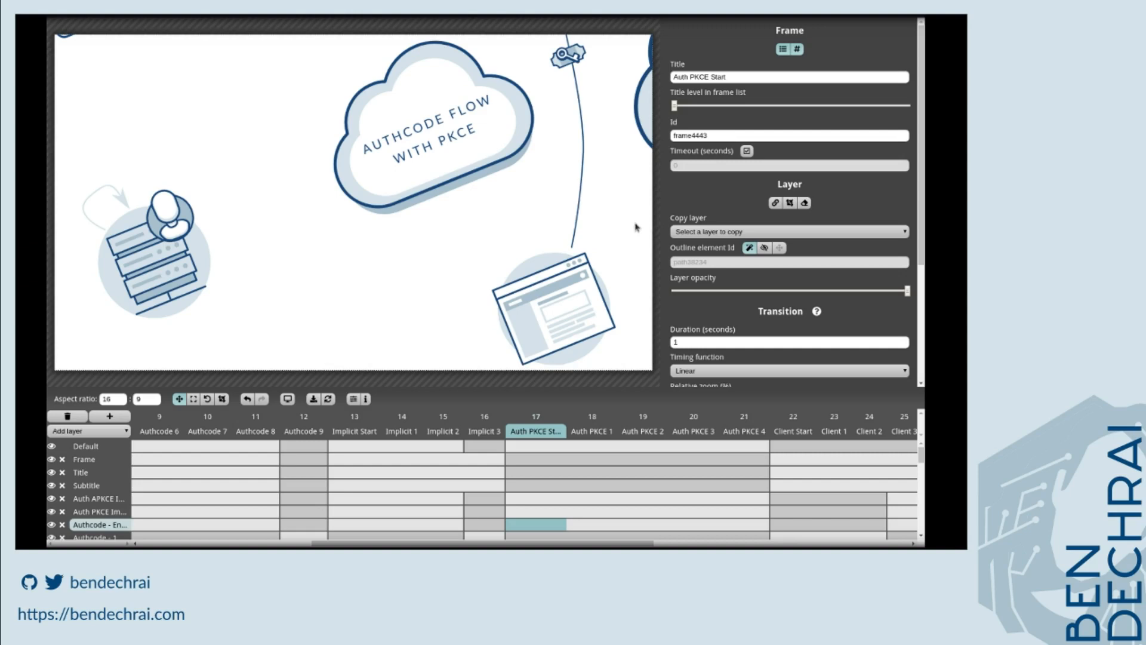
left_click(223, 399)
left_click_drag(651, 214, 615, 215)
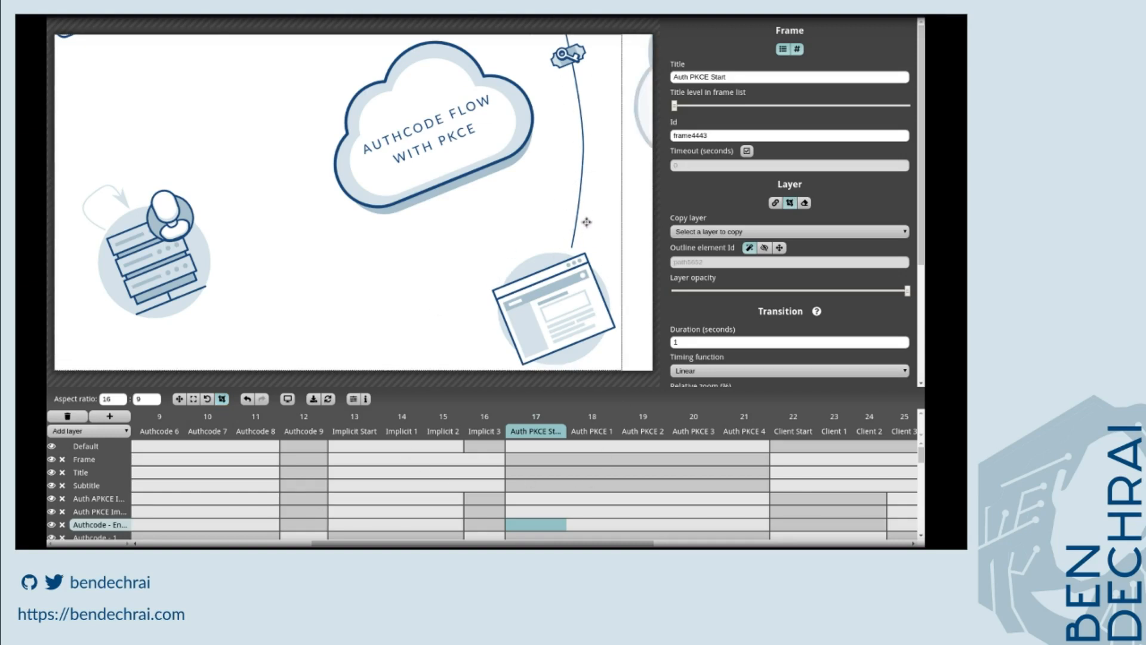
Open the Auth PKCE 4 frame and scroll through its layers to check its content.
scroll(540, 507, "down", 2)
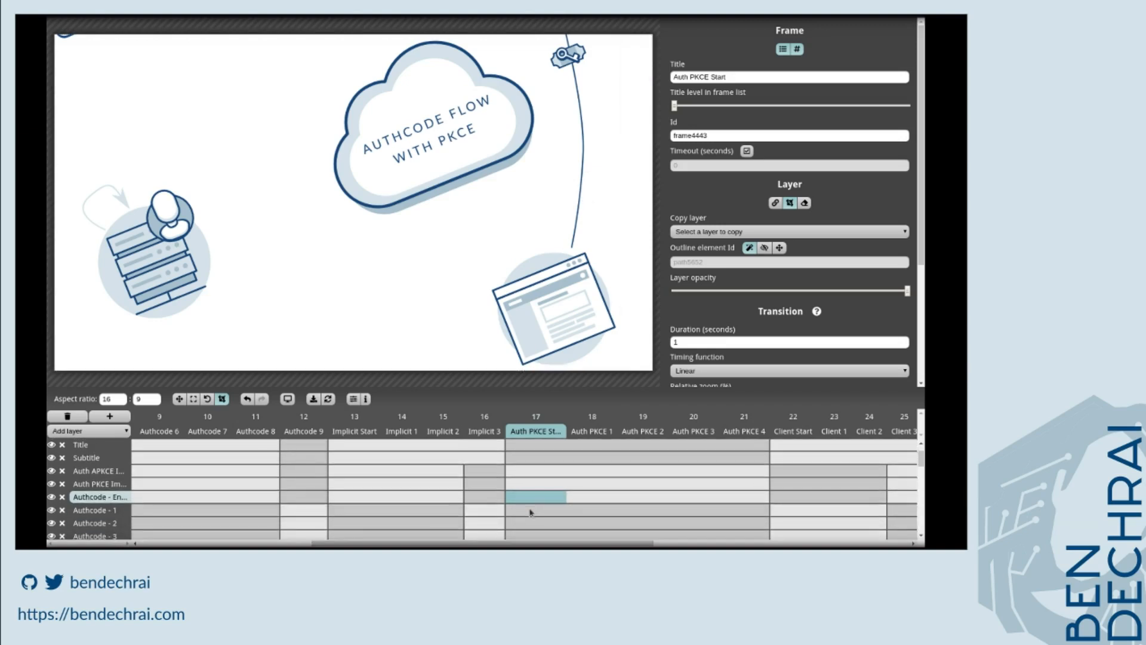
scroll(531, 512, "down", 2)
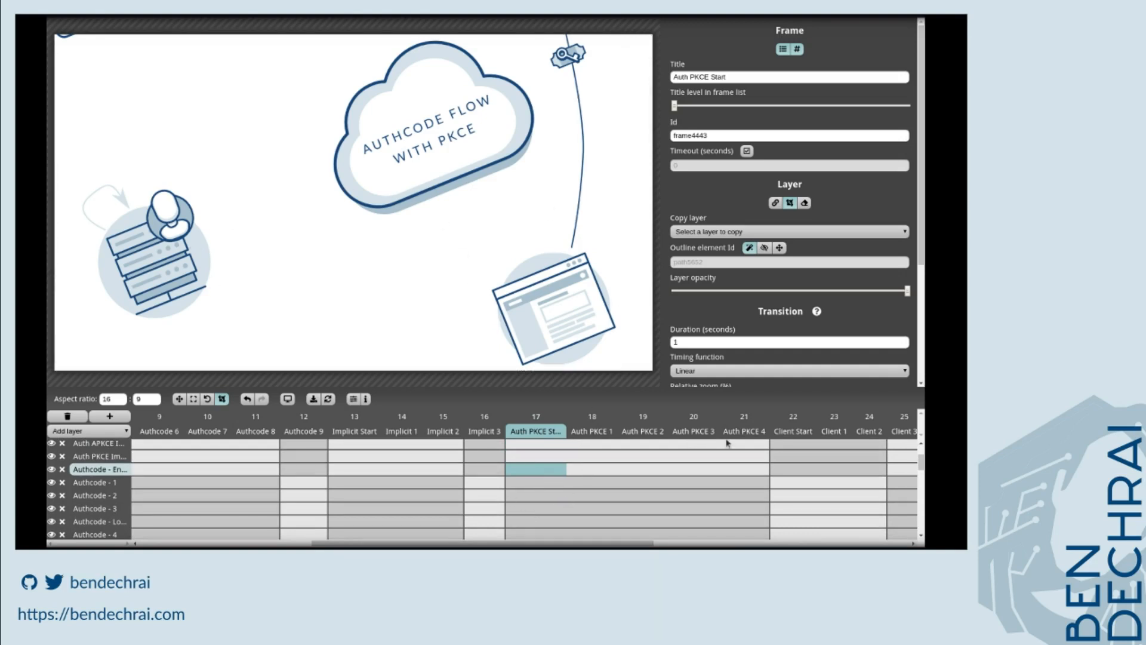
left_click(745, 437)
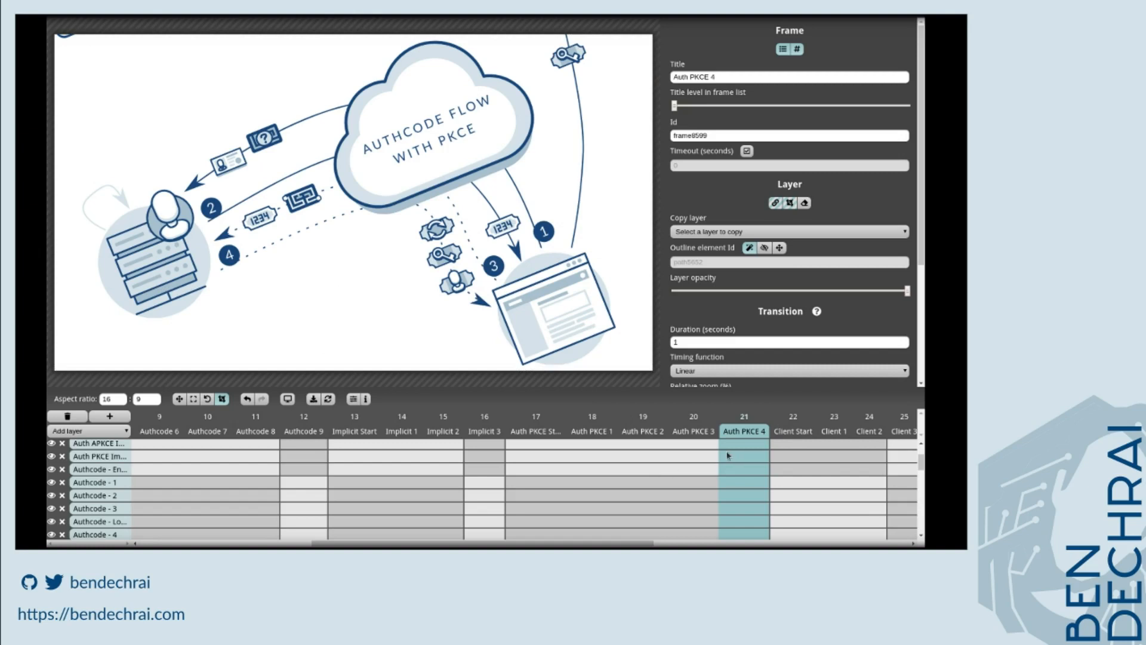
scroll(618, 519, "up", 1)
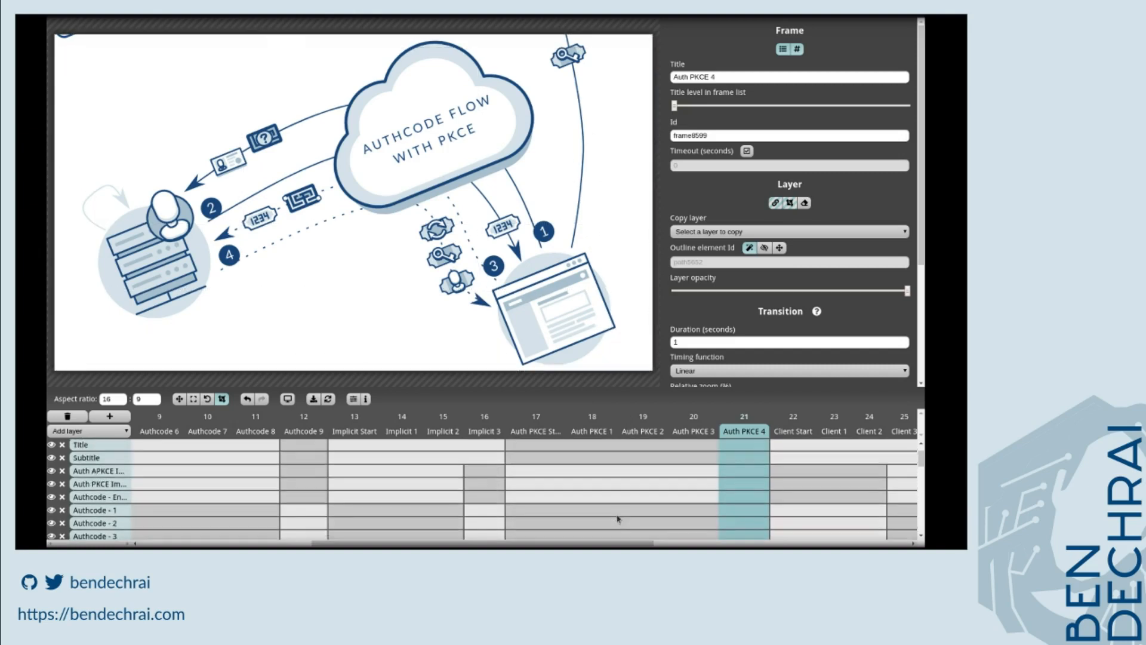
scroll(618, 518, "down", 6)
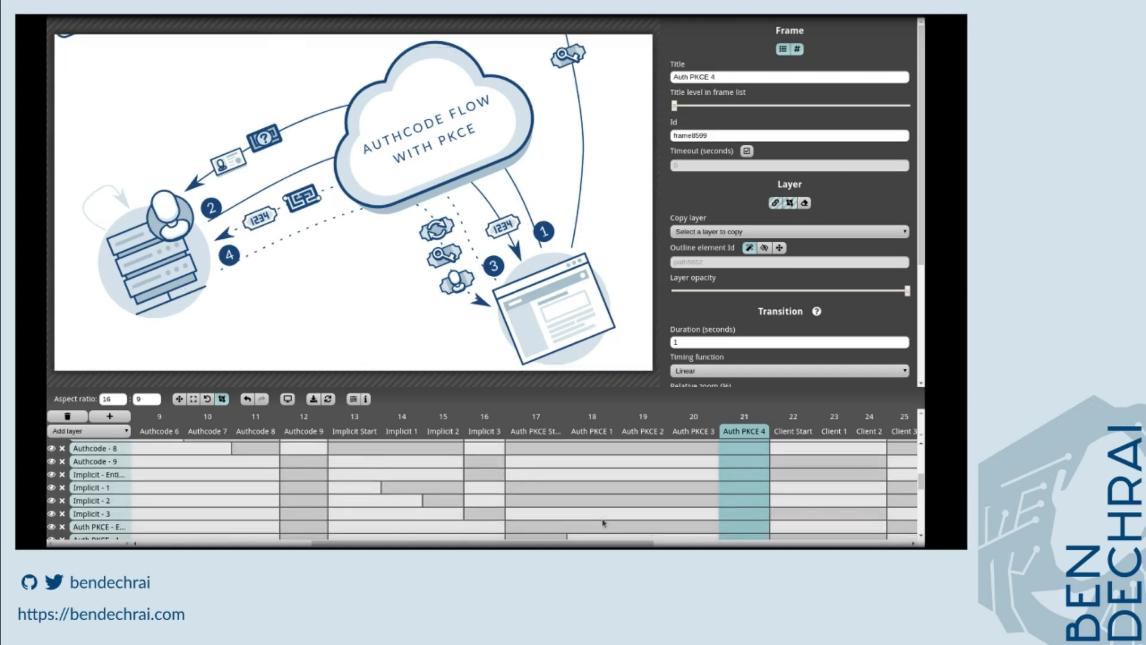
left_click(532, 516)
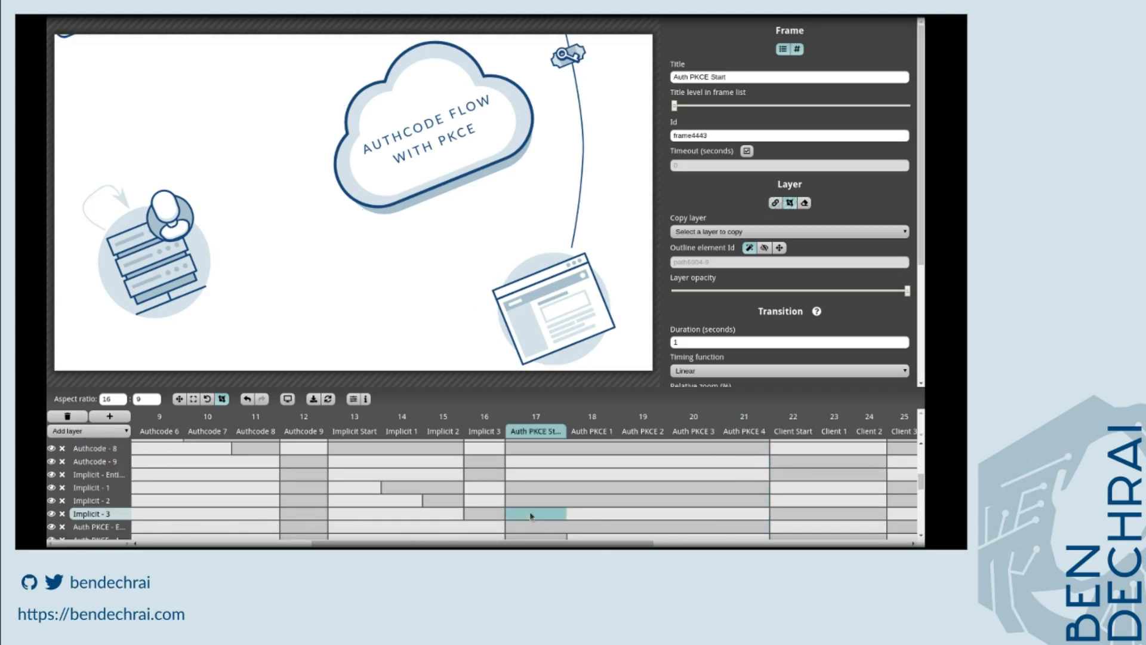
left_click(177, 399)
left_click_drag(334, 296, 346, 220)
key("ctrl+z")
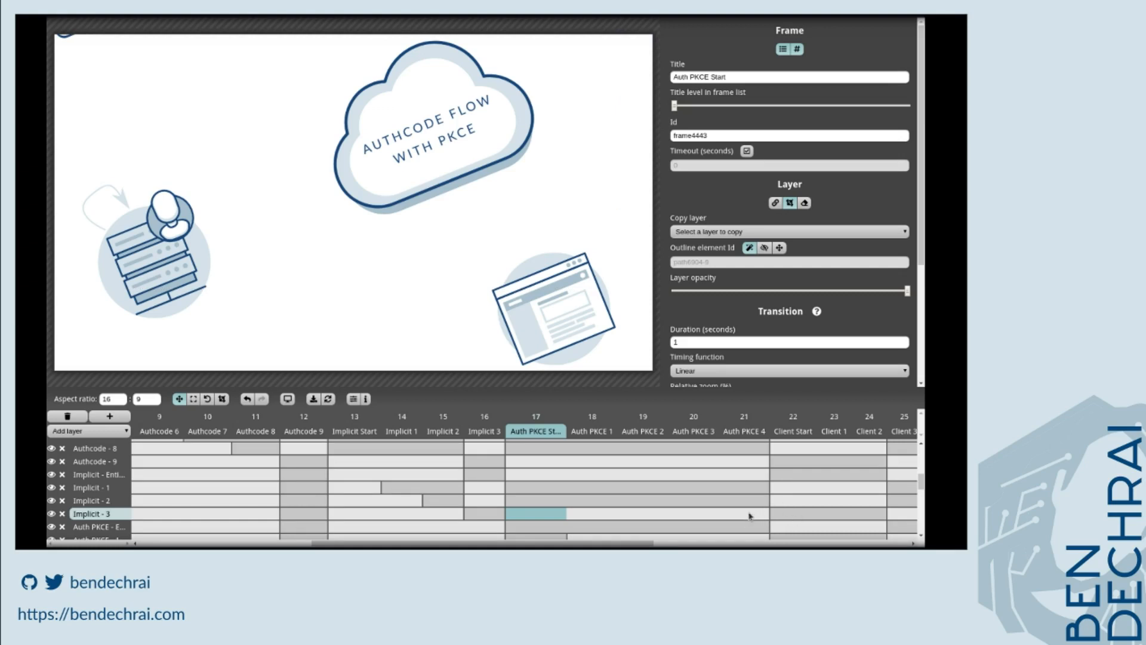
key("ctrl+z")
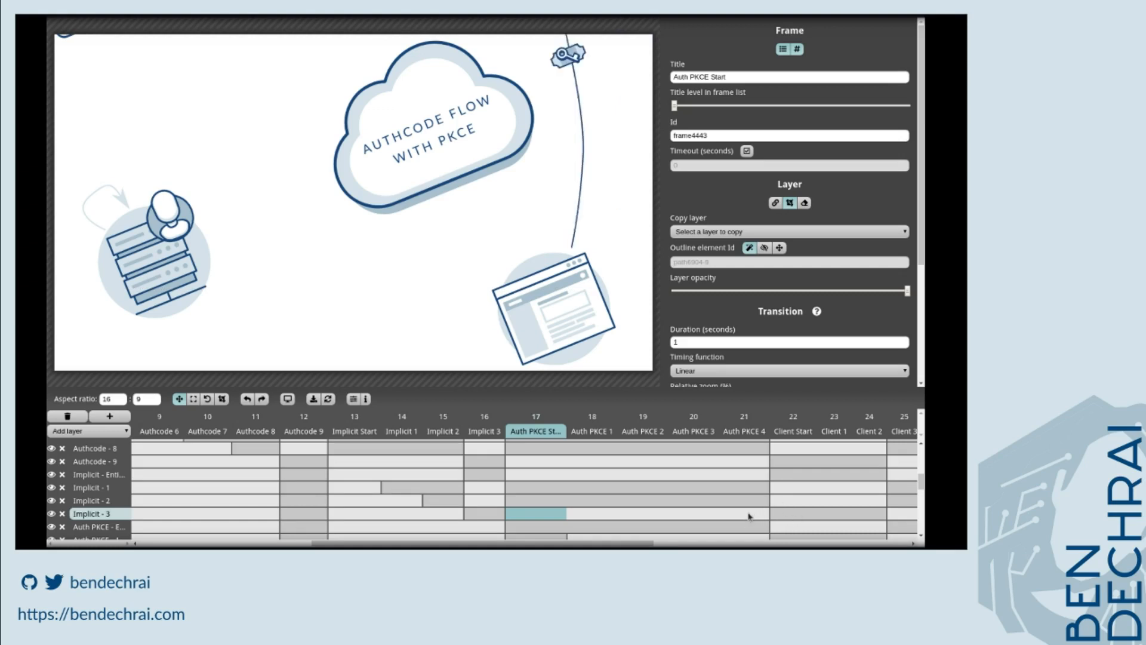
Add a new frame after Auth PKCE 4 and title it Auth PKCE 5.
left_click(749, 516)
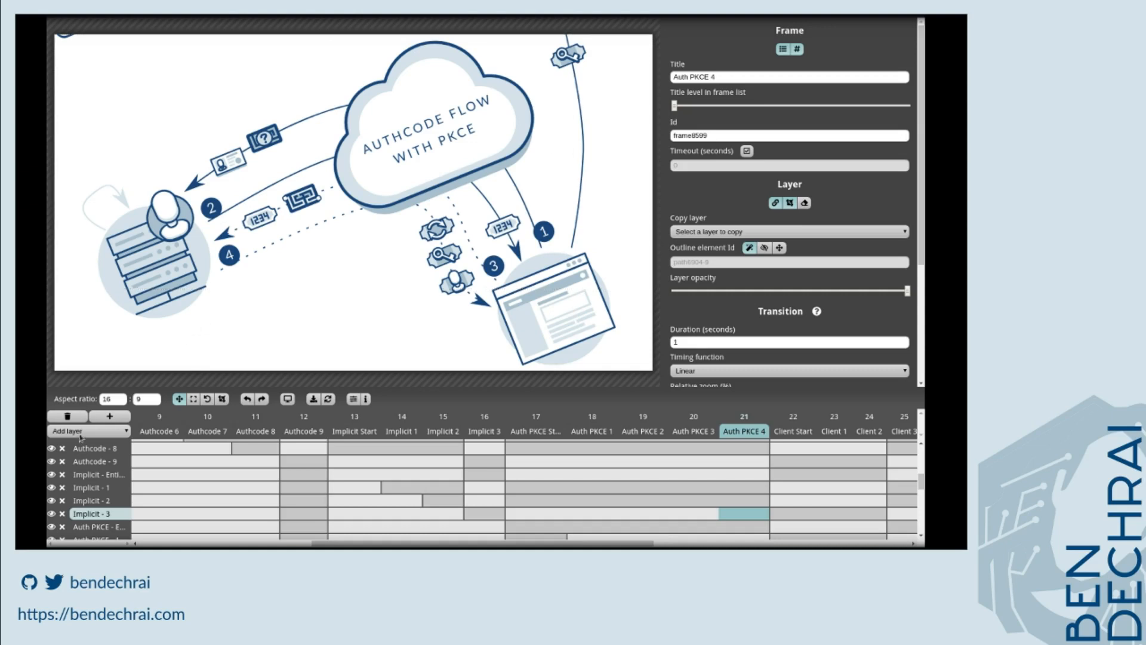
left_click(109, 416)
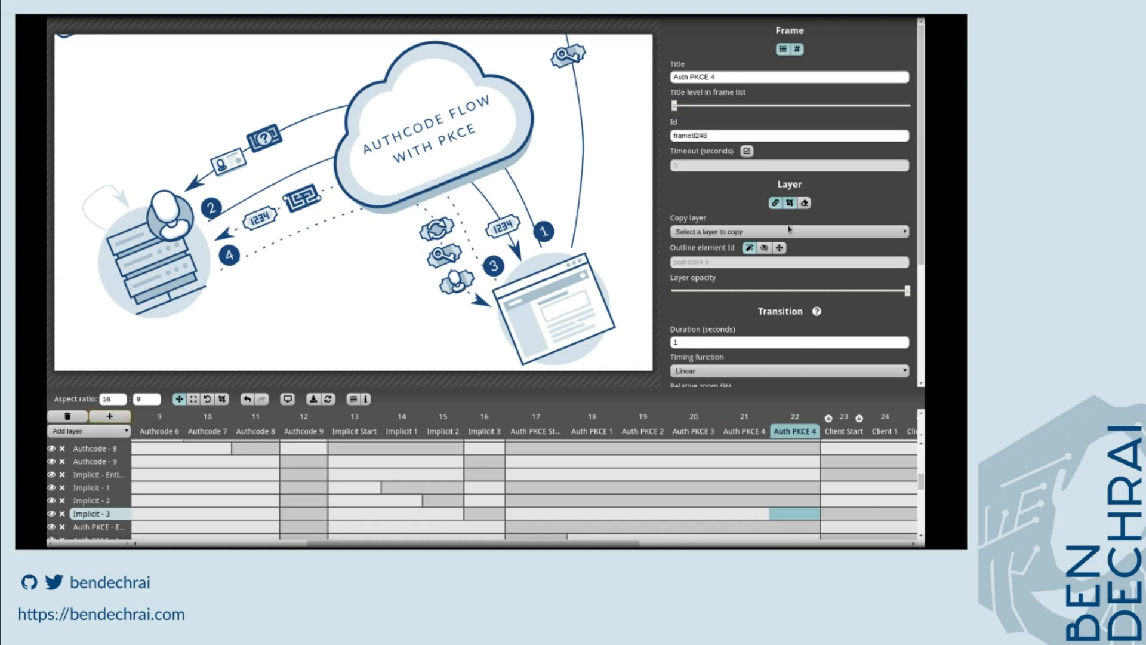
left_click(733, 74)
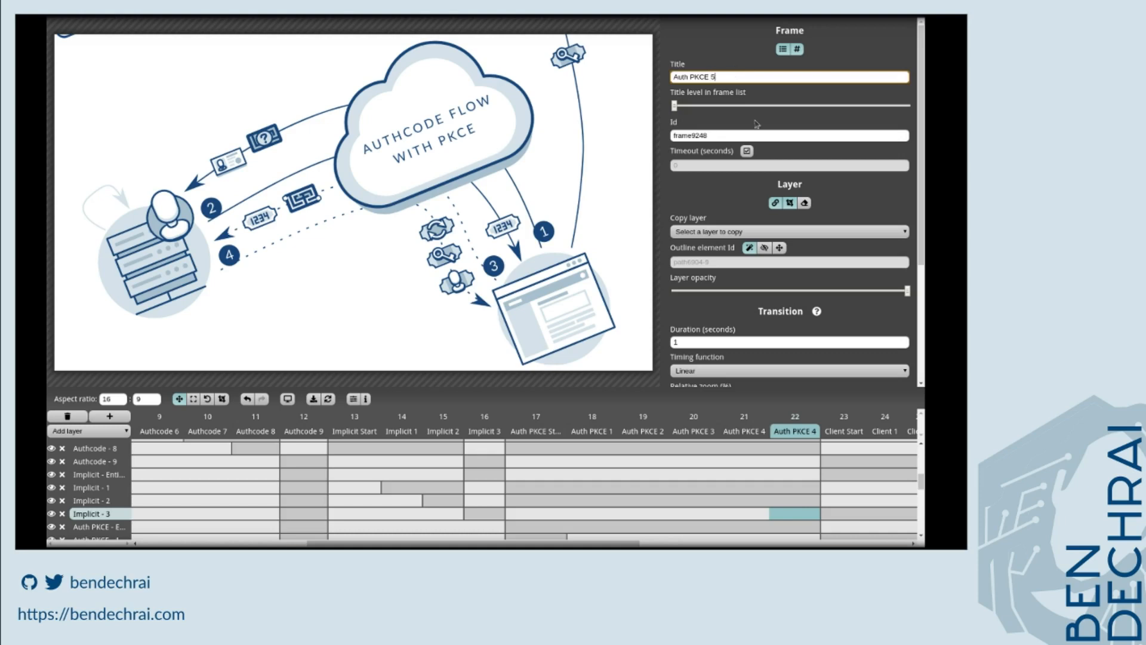
Switch between the Auth PKCE 4, Auth PKCE 5 and Auth PKCE Start frames to compare them.
left_click(753, 517)
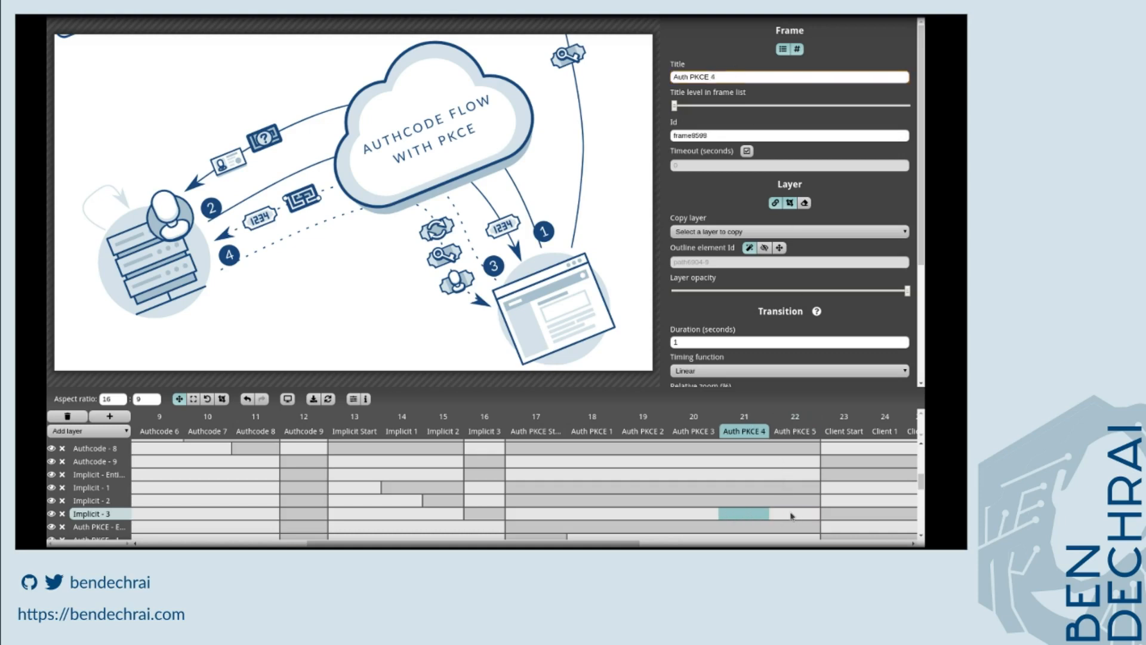
left_click(781, 517)
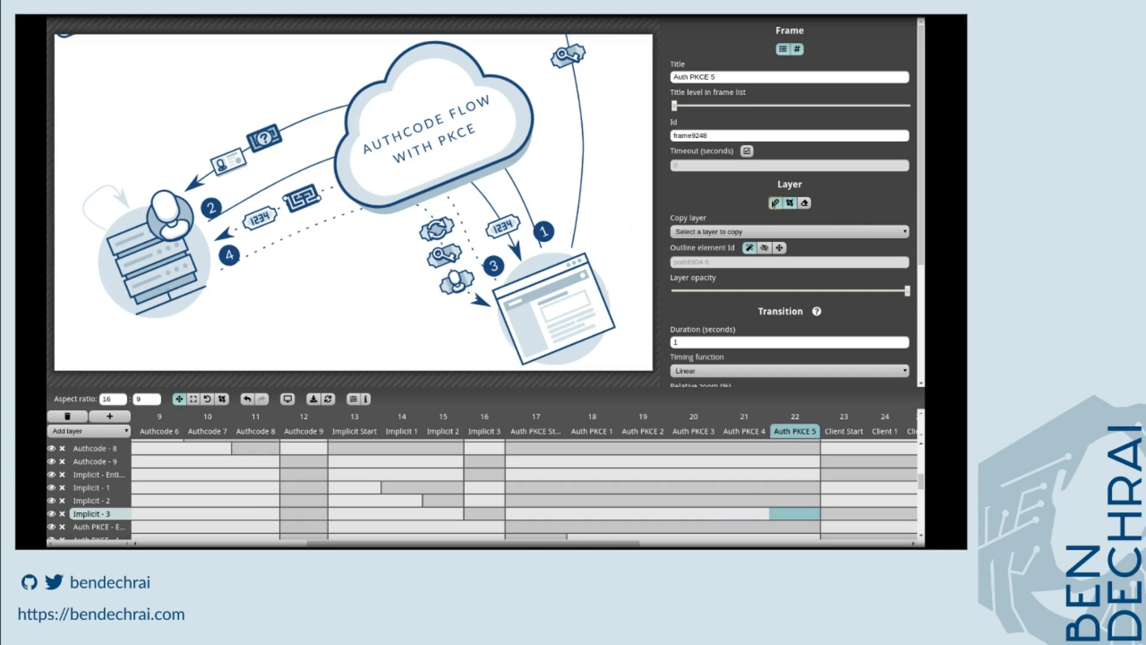
left_click(755, 517)
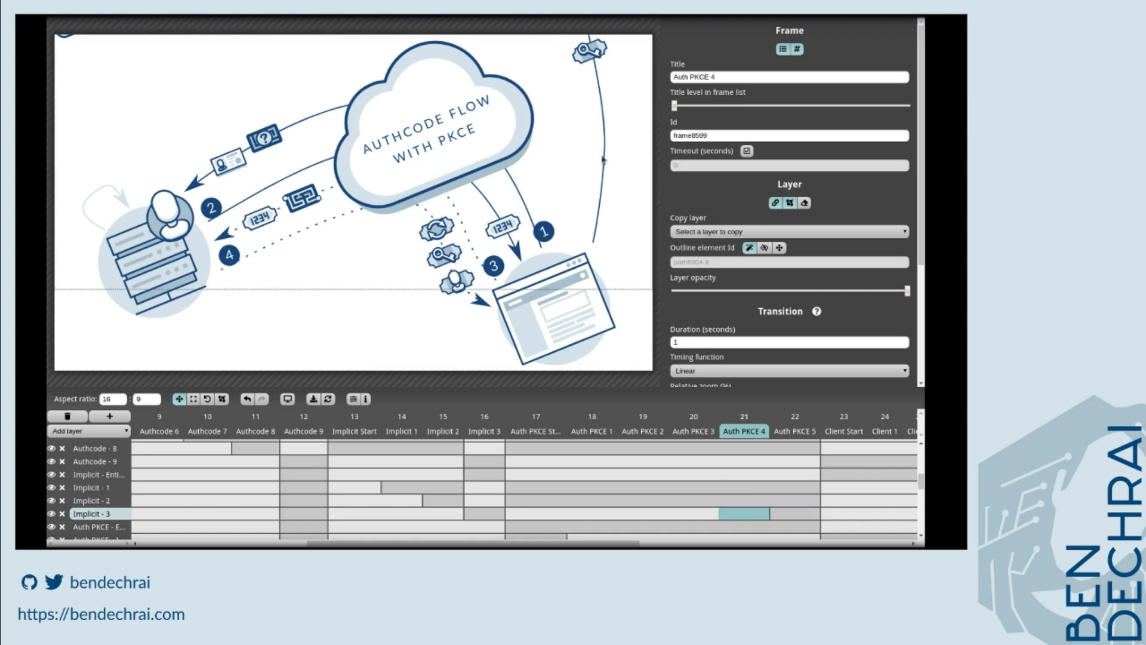
left_click(554, 434)
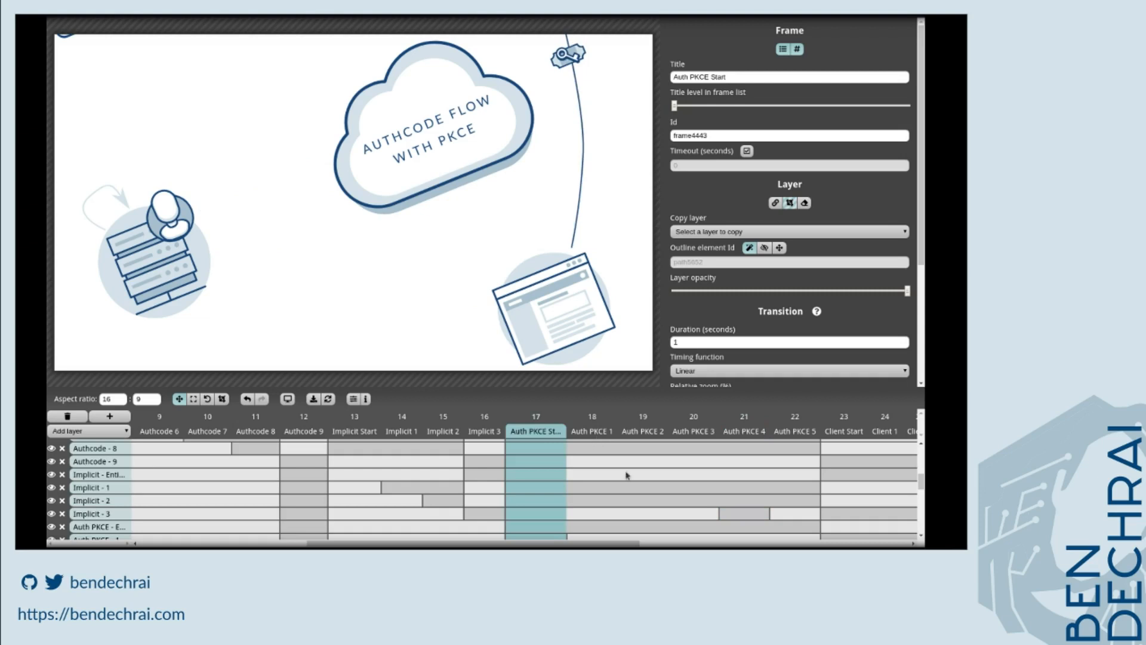